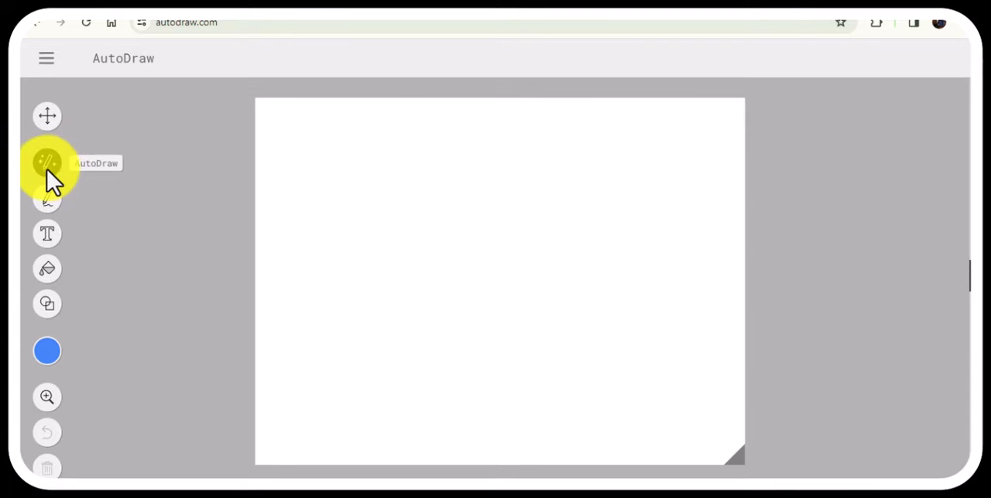
Choose red and sketch a rough flower with a stem in the canvas's upper middle using the AutoDraw tool.
left_click(44, 353)
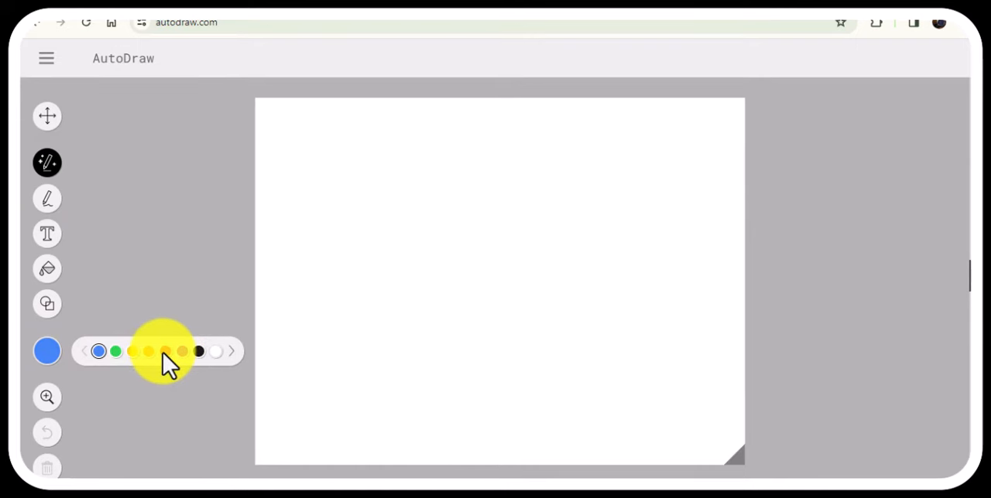
left_click(48, 161)
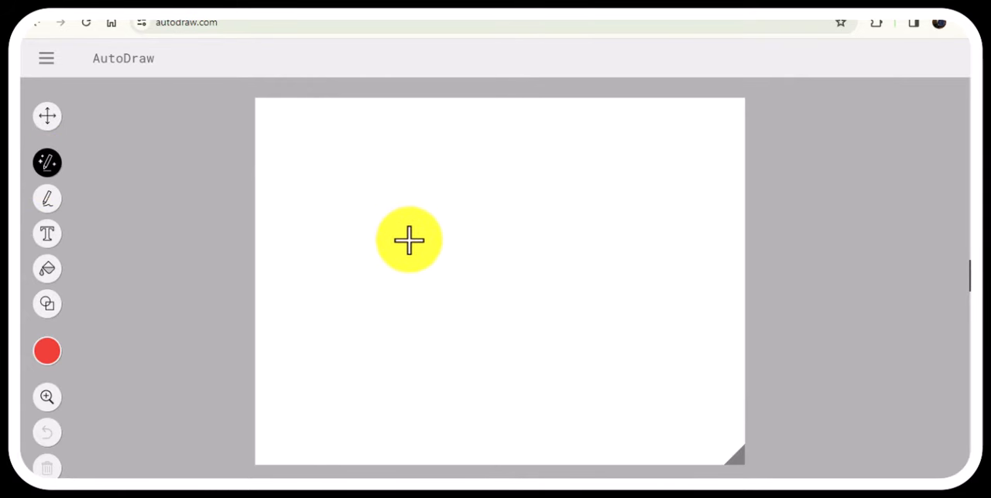
mouse_move(429, 192)
left_mouse_down()
mouse_move(411, 163)
mouse_move(446, 147)
mouse_move(480, 171)
mouse_move(476, 196)
mouse_move(431, 194)
left_mouse_up()
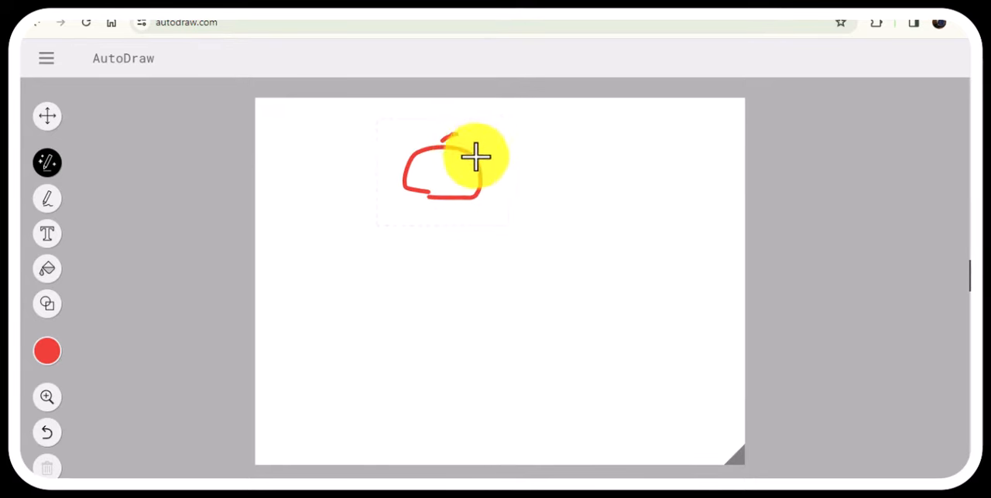
mouse_move(462, 142)
left_mouse_down()
mouse_move(496, 155)
mouse_move(505, 181)
mouse_move(488, 179)
mouse_move(498, 205)
mouse_move(424, 211)
mouse_move(412, 189)
mouse_move(405, 202)
mouse_move(379, 199)
mouse_move(395, 145)
mouse_move(425, 136)
left_mouse_up()
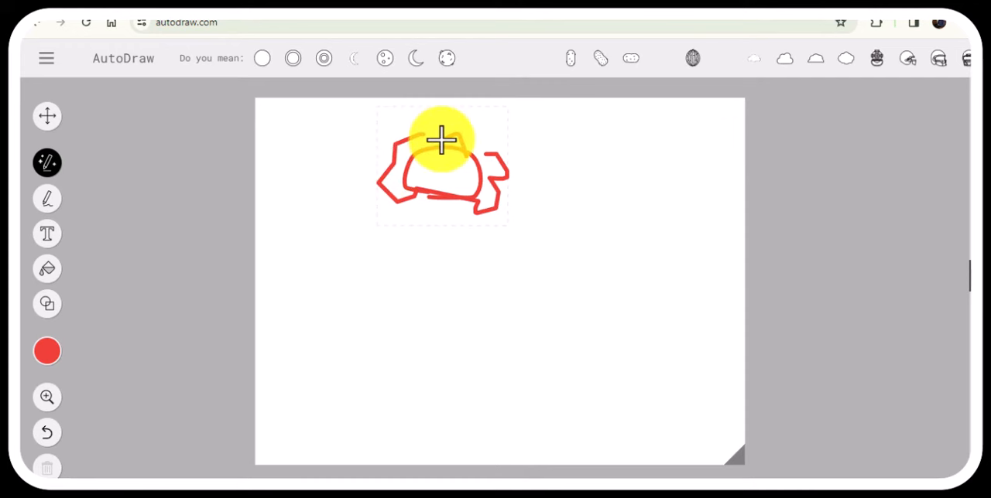
left_click(445, 313)
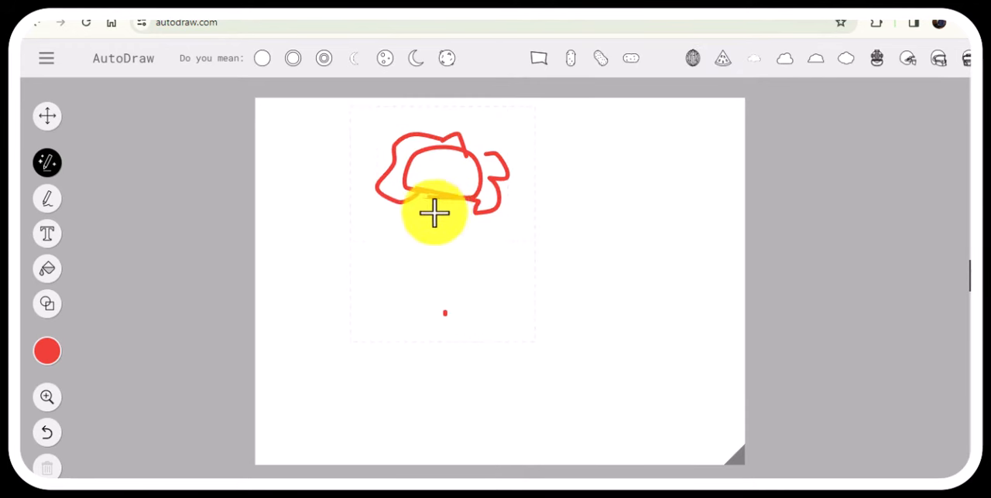
left_click_drag(435, 211, 427, 292)
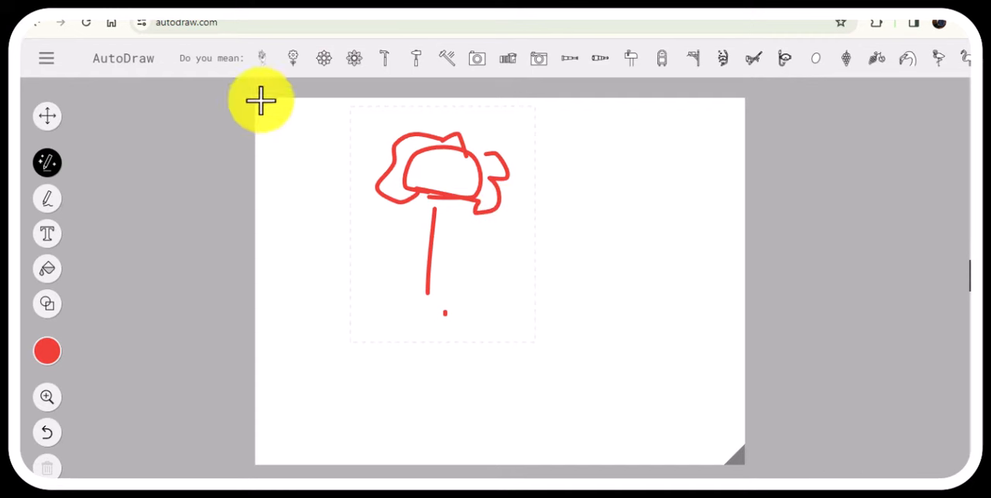
Try replacing the flower sketch with the suggested bouquet, the stemmed flower with two leaves and the pointed-petal blossoms.
left_click(260, 60)
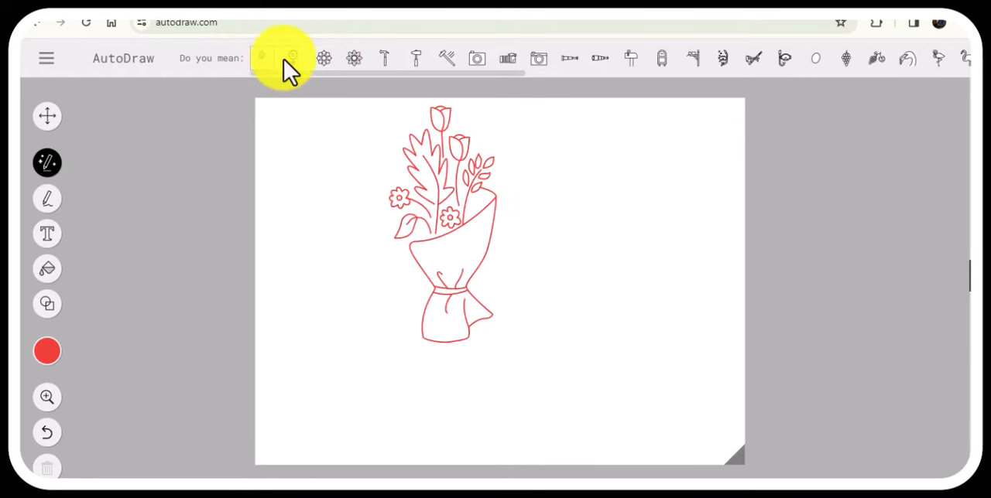
left_click(289, 60)
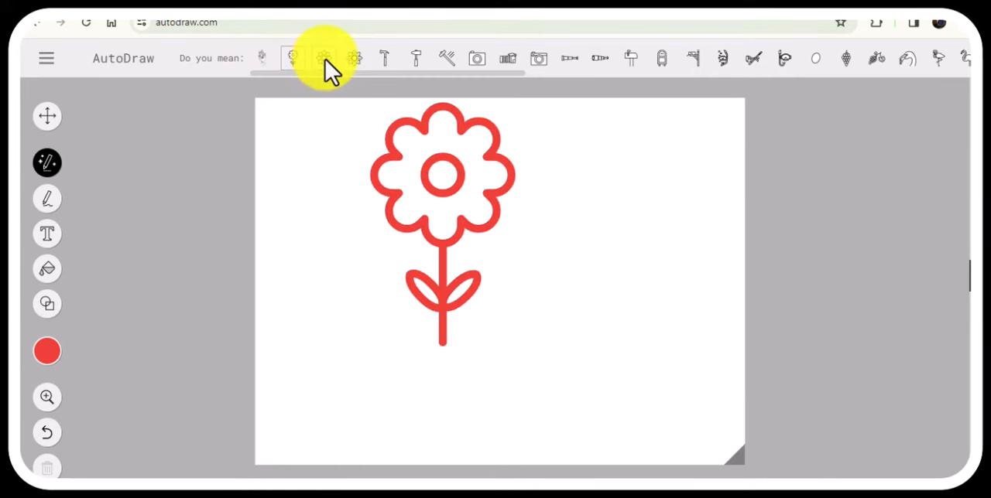
left_click(359, 60)
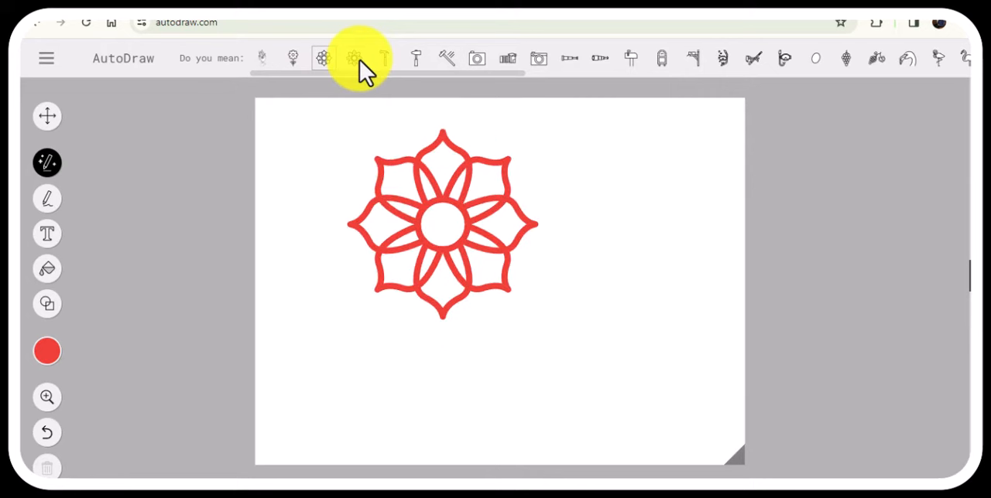
left_click(358, 62)
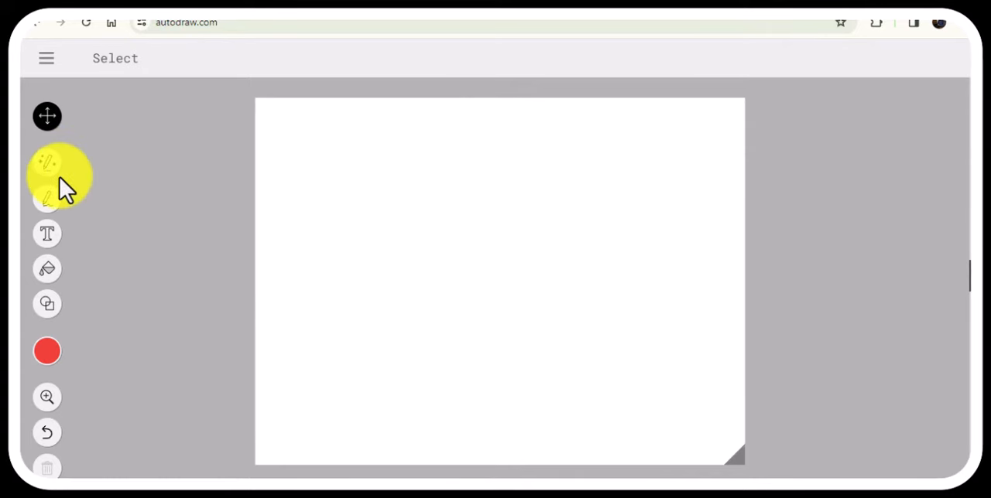
Sketch a rough red bicycle with the AutoDraw tool: two wheels, a horizontal connecting bar, an upright post and a handlebar.
left_click(48, 162)
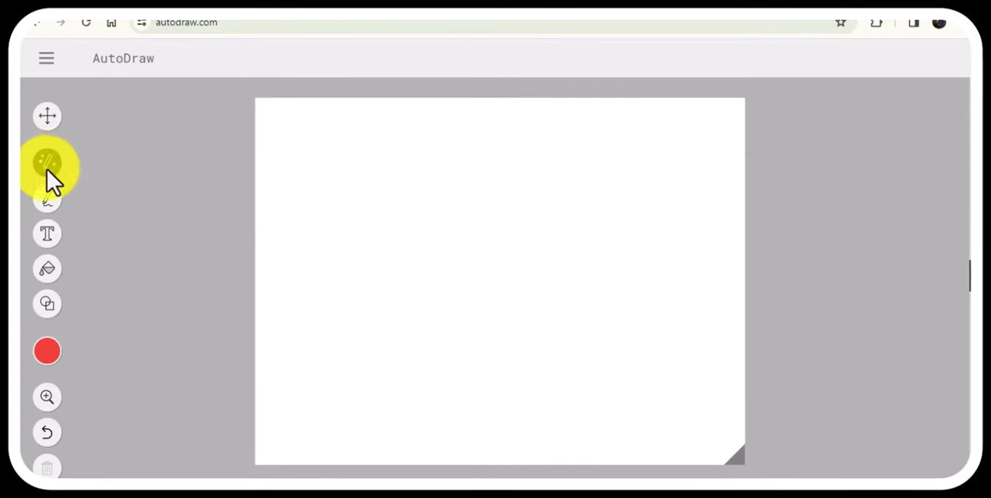
mouse_move(382, 258)
left_mouse_down()
mouse_move(332, 290)
mouse_move(336, 266)
mouse_move(380, 261)
mouse_move(349, 281)
left_mouse_up()
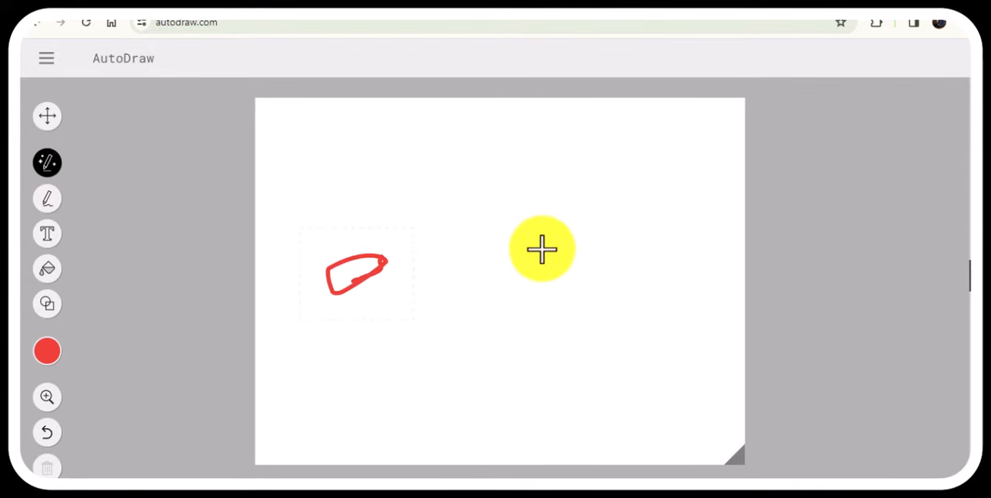
mouse_move(517, 250)
left_mouse_down()
mouse_move(541, 291)
mouse_move(503, 273)
mouse_move(500, 250)
mouse_move(515, 245)
mouse_move(521, 255)
left_mouse_up()
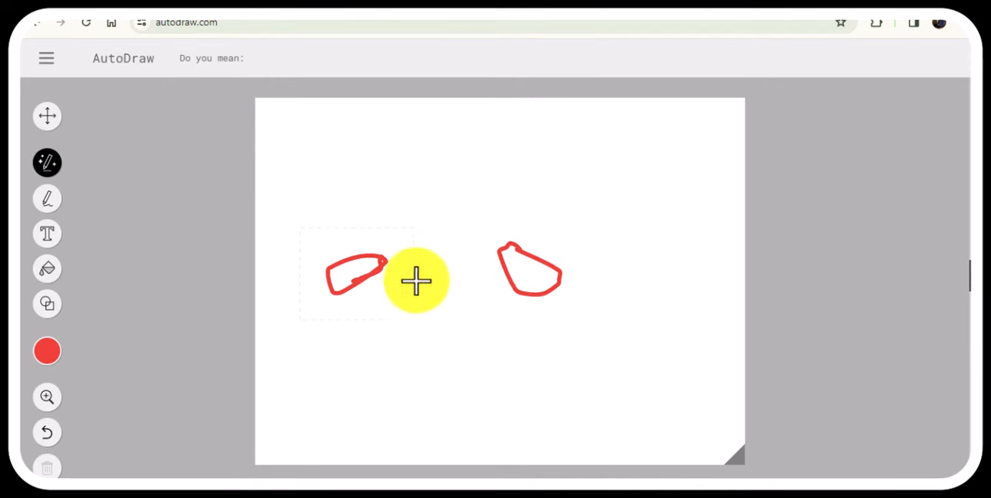
left_click_drag(429, 263, 514, 262)
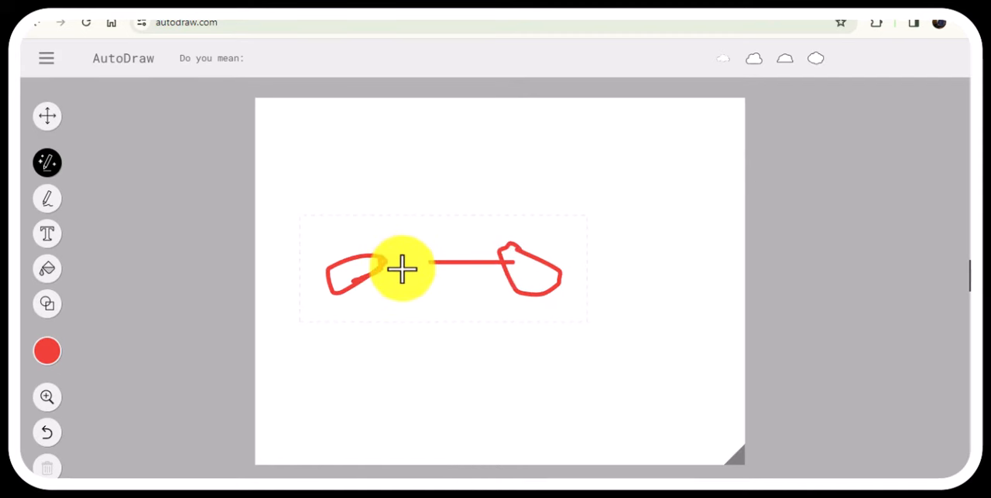
mouse_move(418, 268)
left_mouse_down()
mouse_move(447, 269)
mouse_move(383, 264)
mouse_move(437, 263)
mouse_move(382, 260)
left_mouse_up()
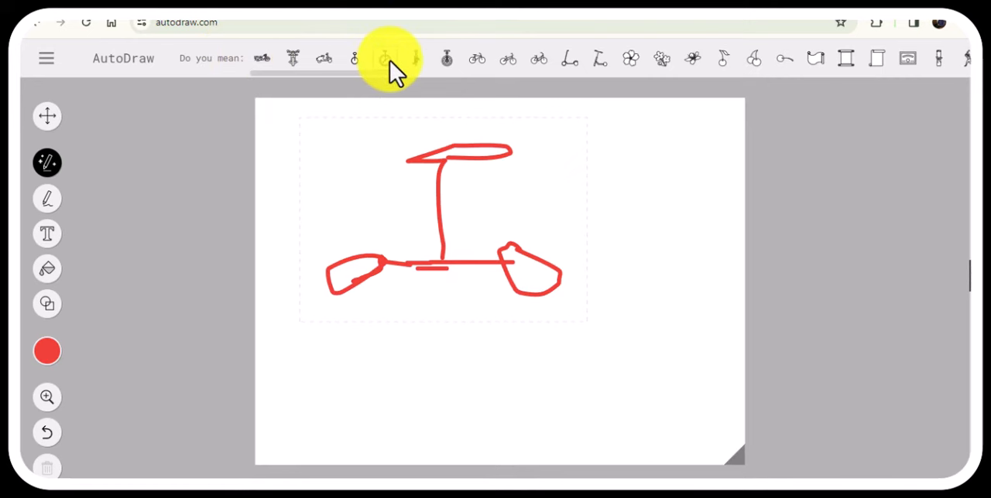
Try replacing the bicycle sketch with the suggested motorcycles, moped, bicycles and kick scooters.
left_click(260, 59)
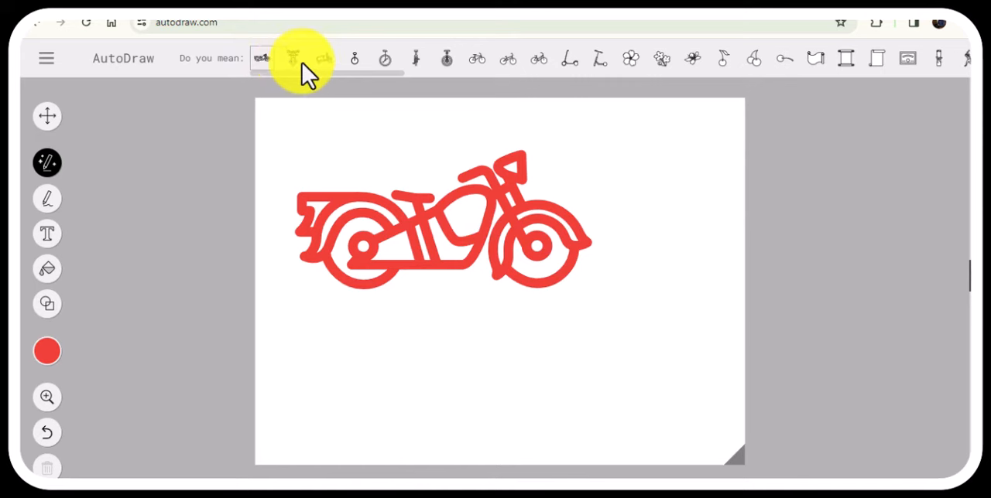
left_click(294, 58)
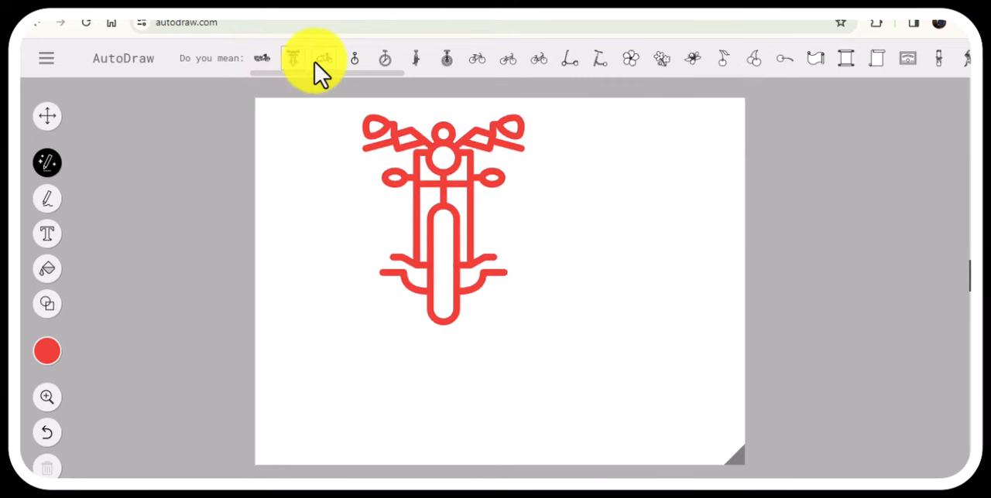
left_click(315, 63)
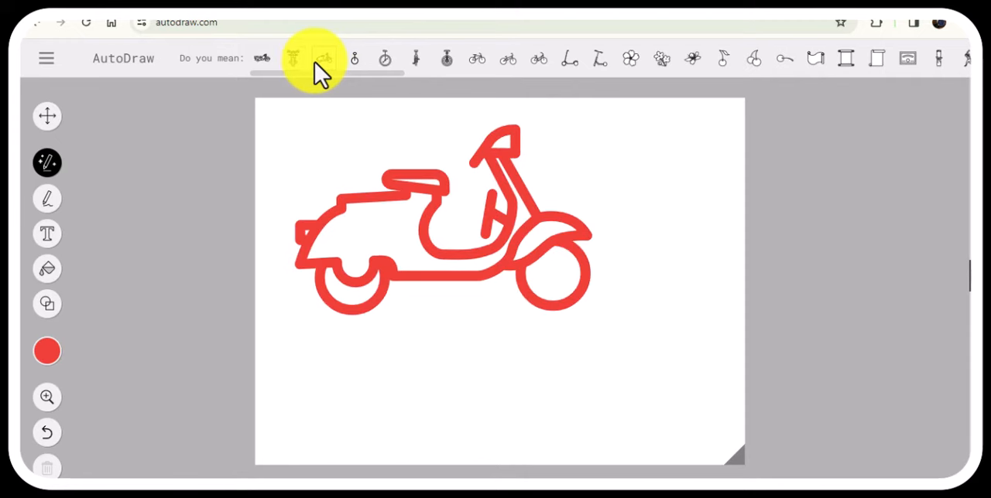
left_click(480, 59)
left_click(508, 60)
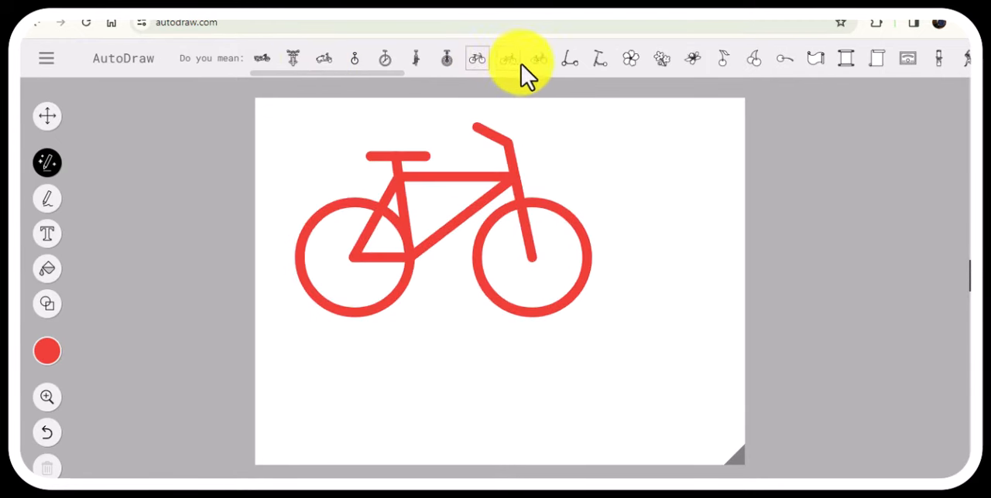
left_click(563, 61)
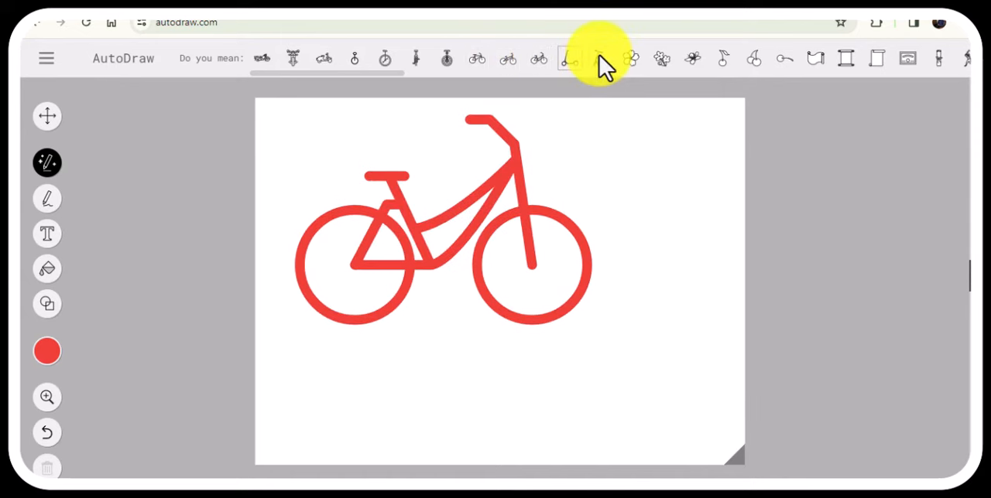
left_click(602, 59)
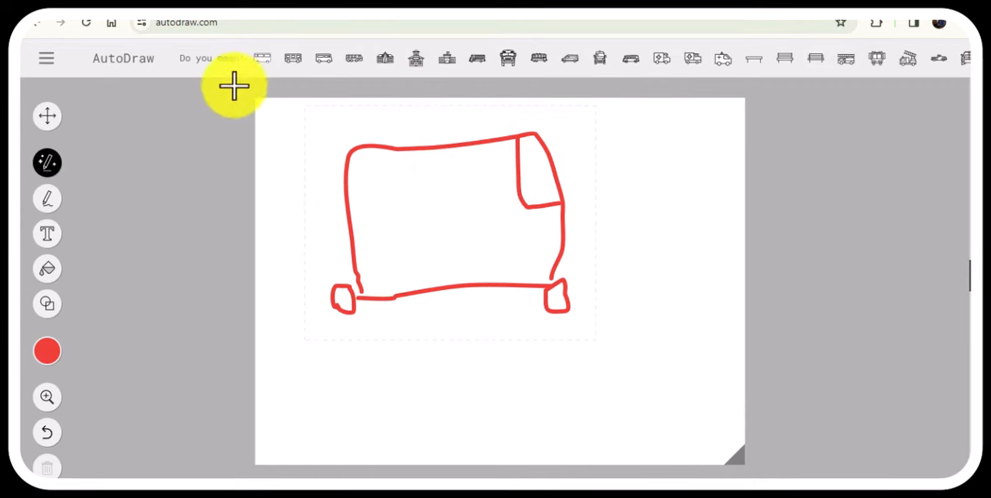
Compare the suggested bus and van drawings for the bus sketch and settle on the side-view bus with three equal windows and a horizontal stripe.
left_click(293, 61)
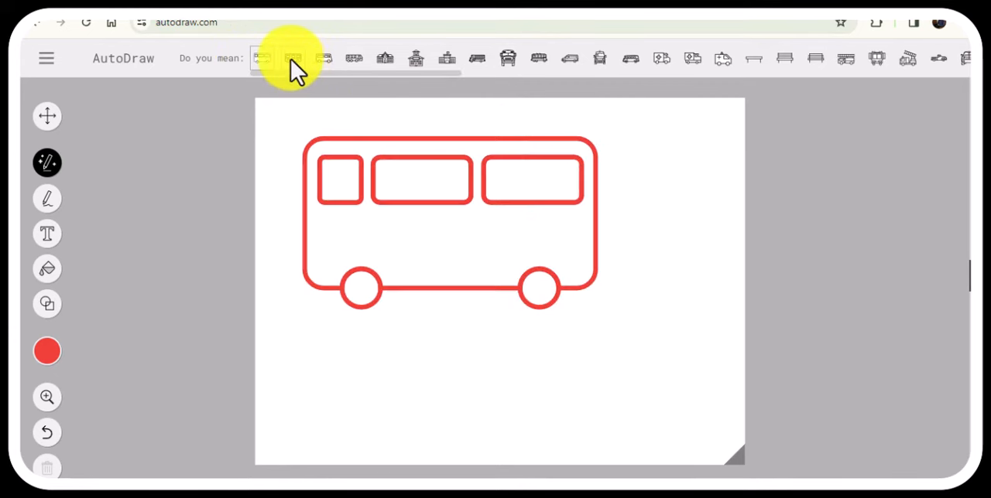
left_click(318, 62)
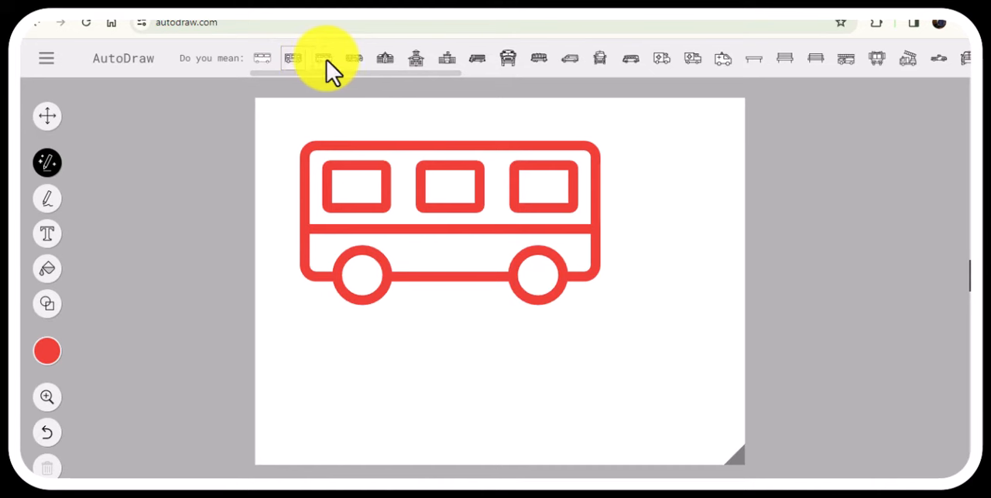
left_click(327, 60)
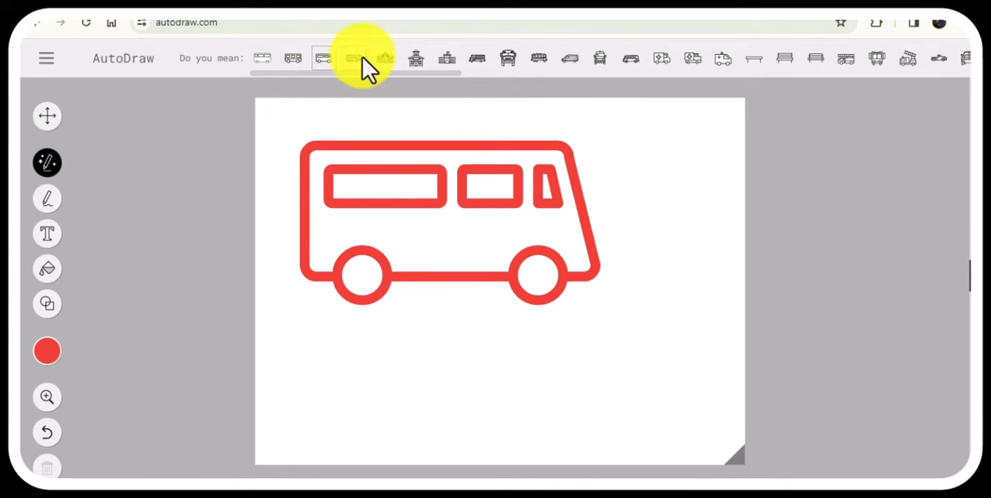
left_click(362, 58)
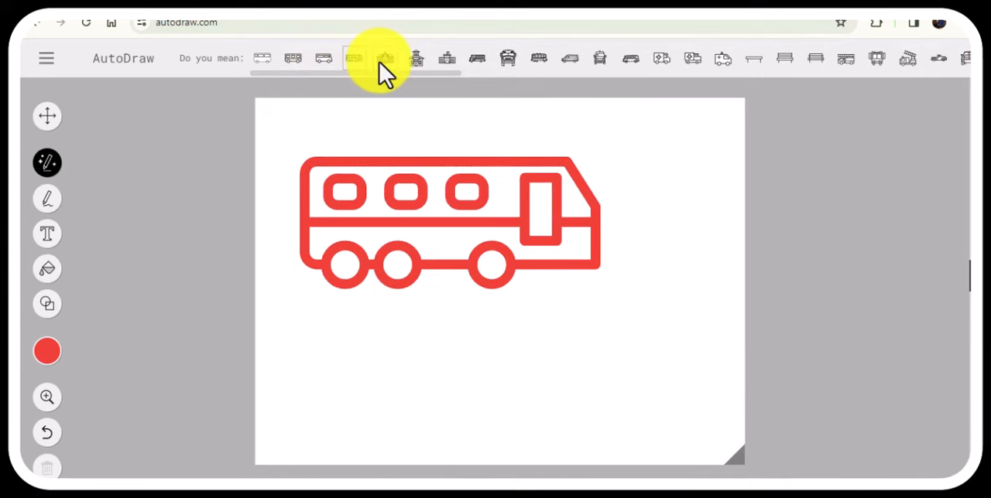
left_click(479, 63)
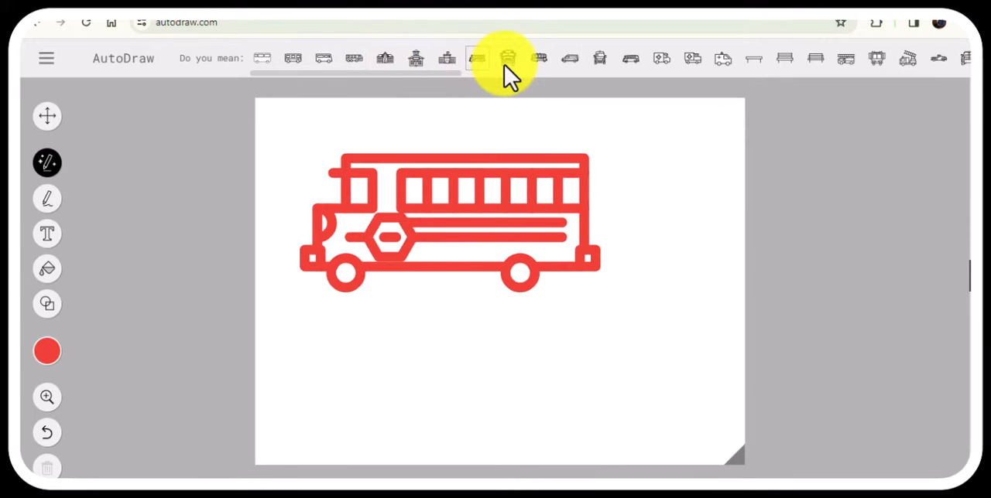
left_click(541, 62)
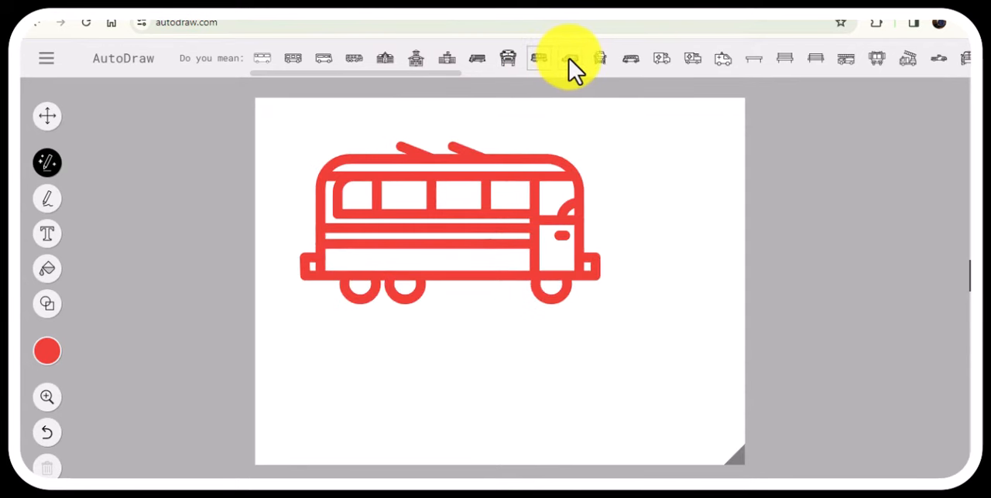
left_click(570, 57)
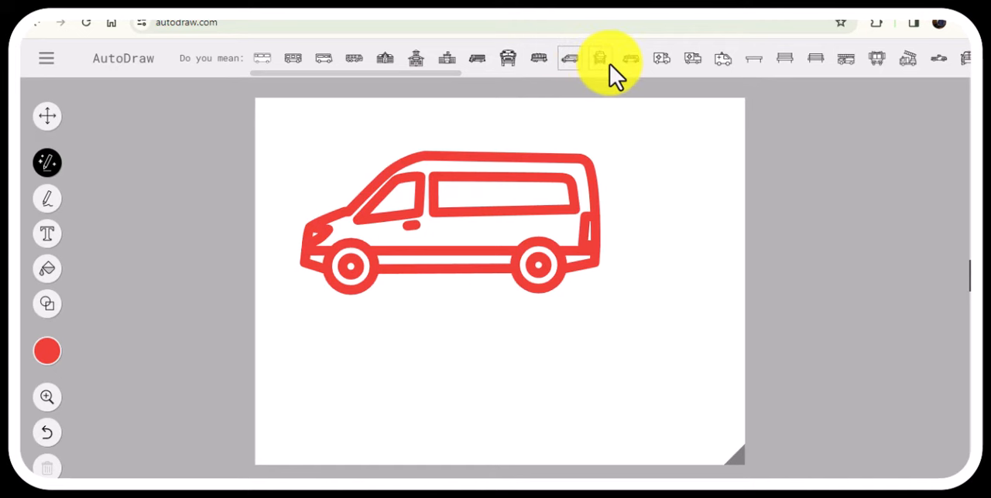
left_click(602, 60)
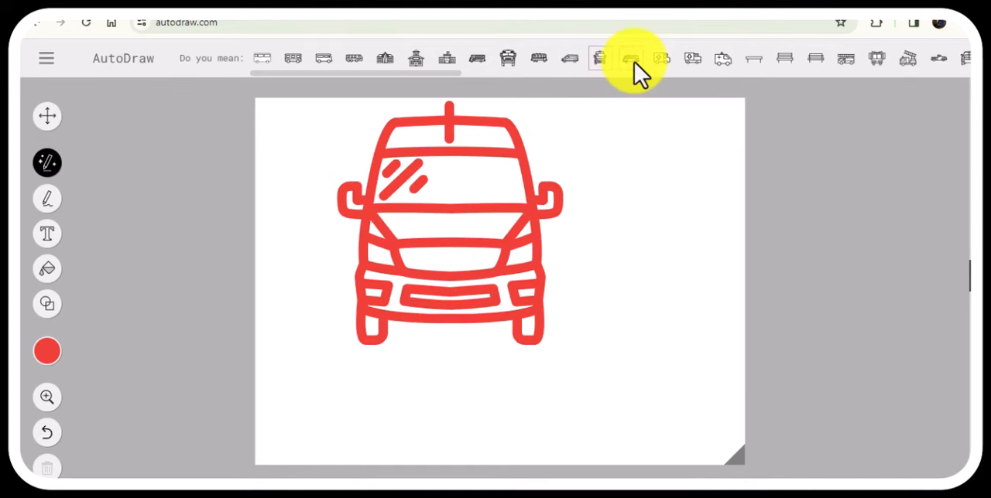
left_click(633, 60)
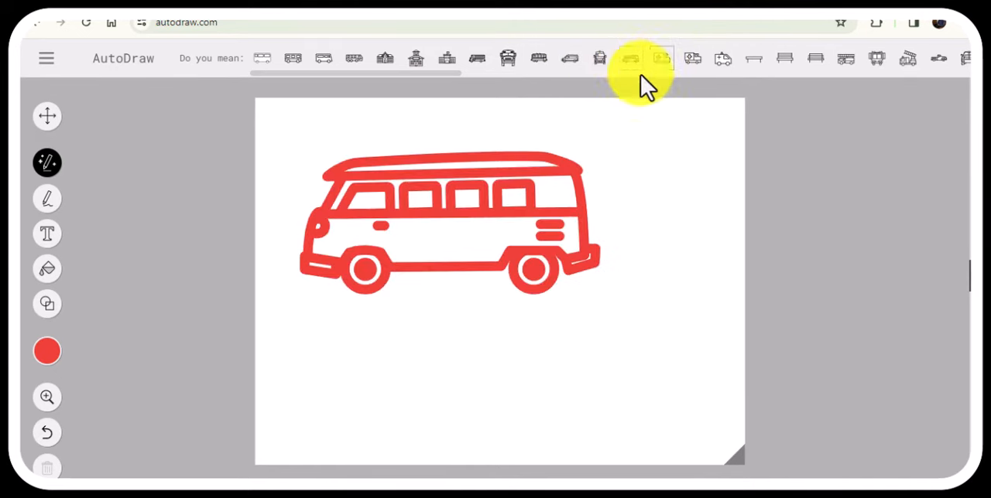
left_click(293, 60)
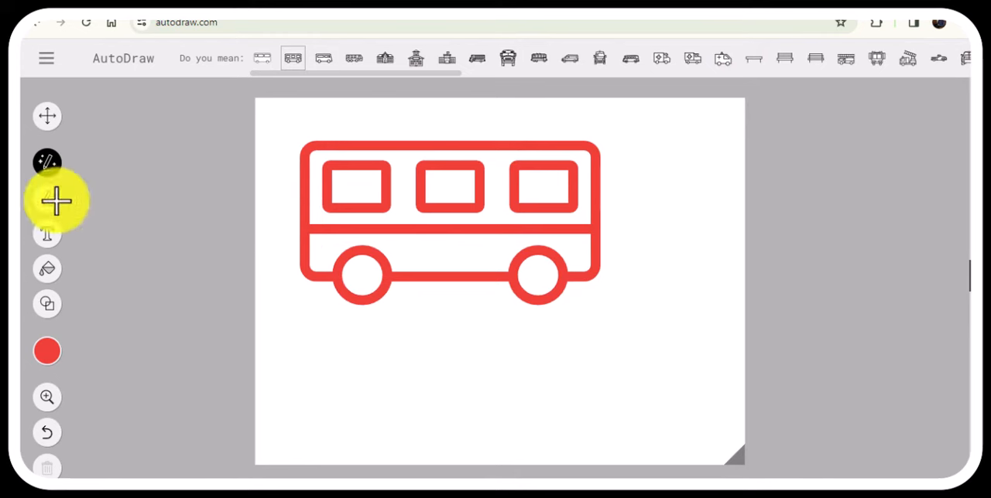
Fill the bus's three windows with black using the Fill tool.
left_click(53, 278)
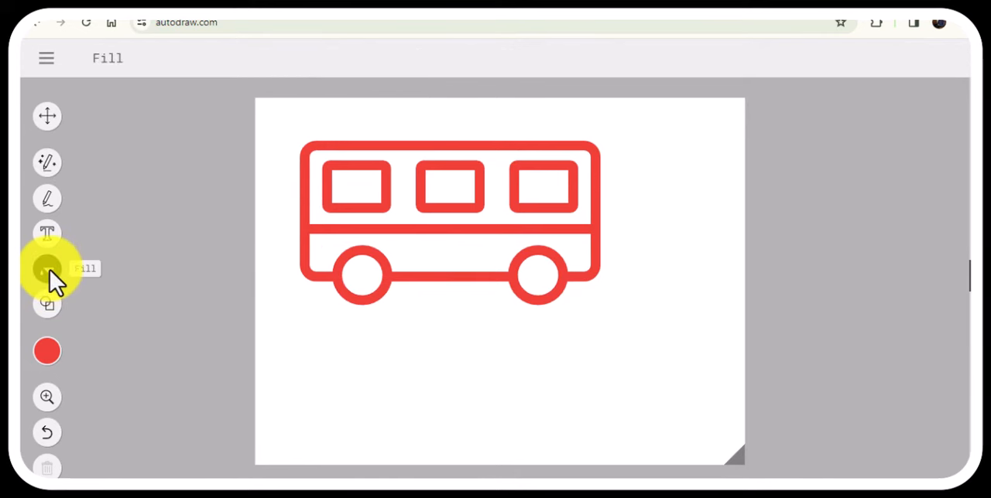
left_click(51, 354)
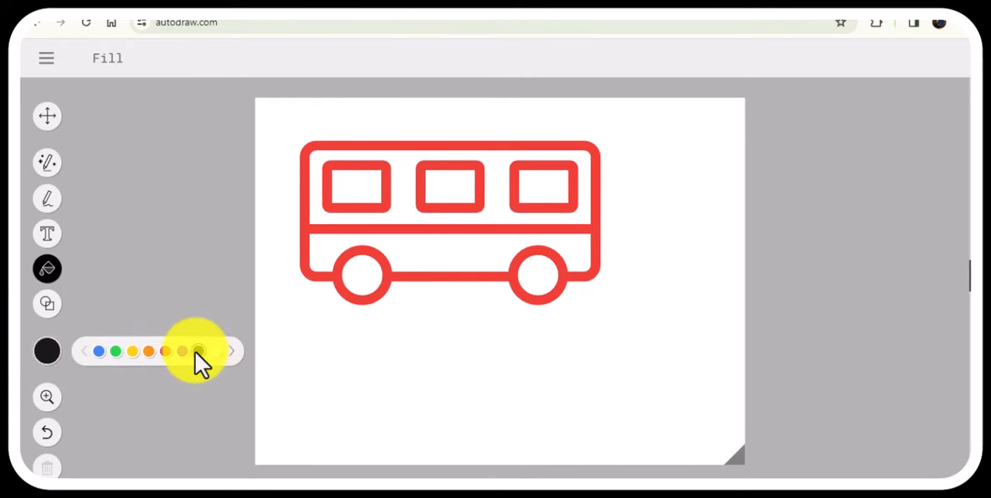
left_click(346, 184)
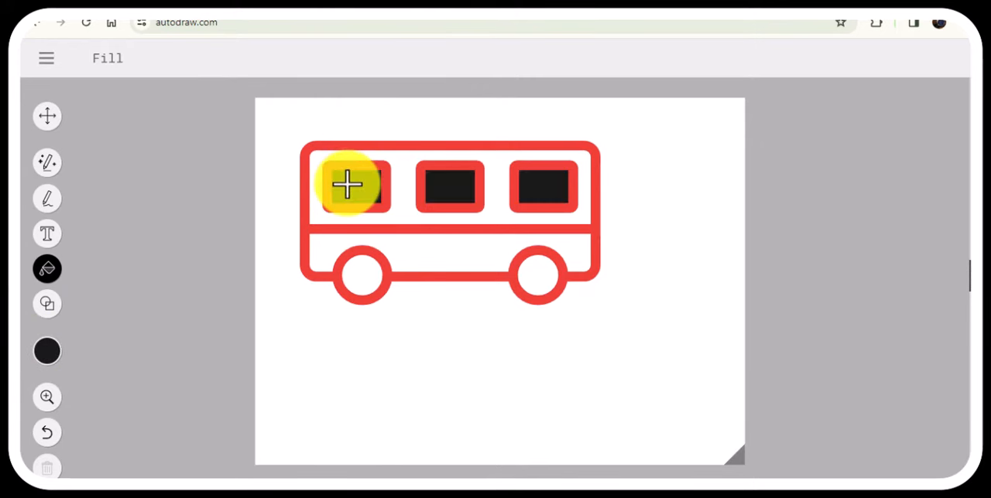
Fill the bus's two wheels with blue.
left_click(50, 352)
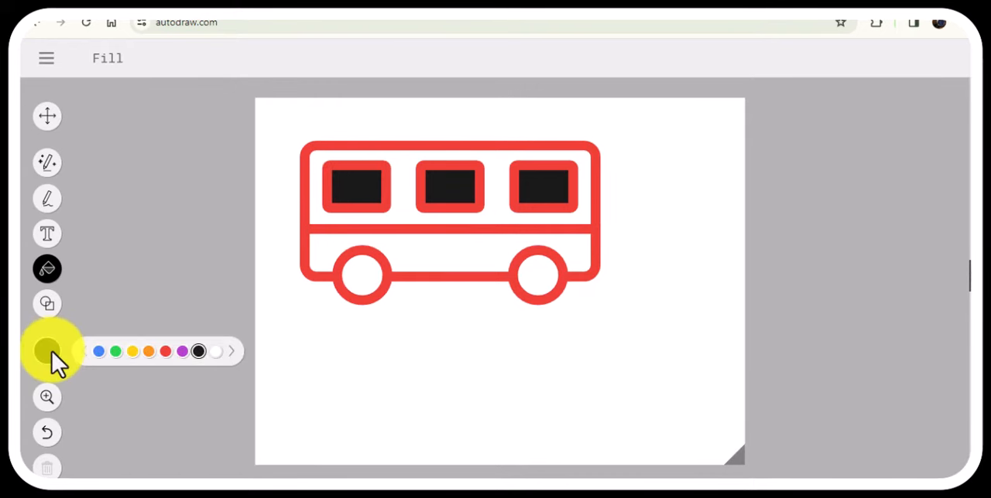
left_click(100, 352)
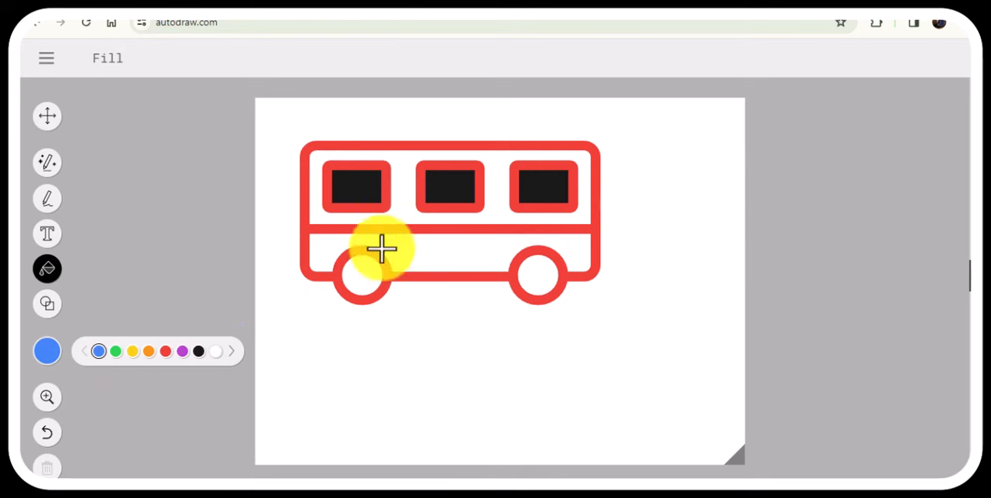
left_click(364, 280)
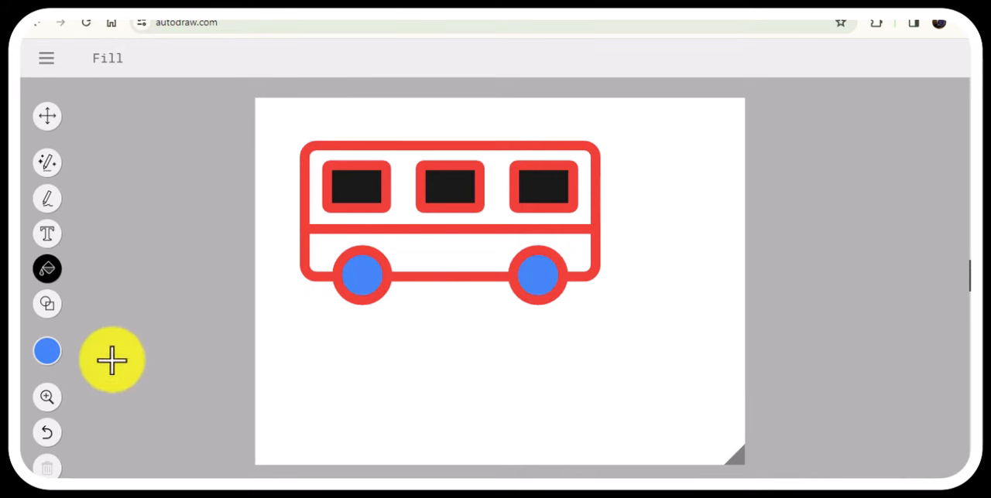
Fill the bus body around the windows with purple and the body area below the stripe with green.
left_click(47, 352)
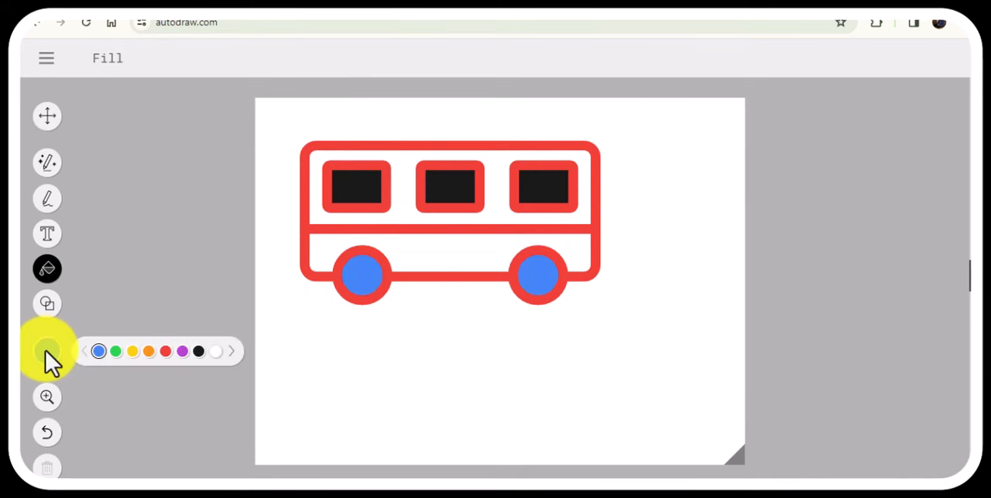
left_click(183, 352)
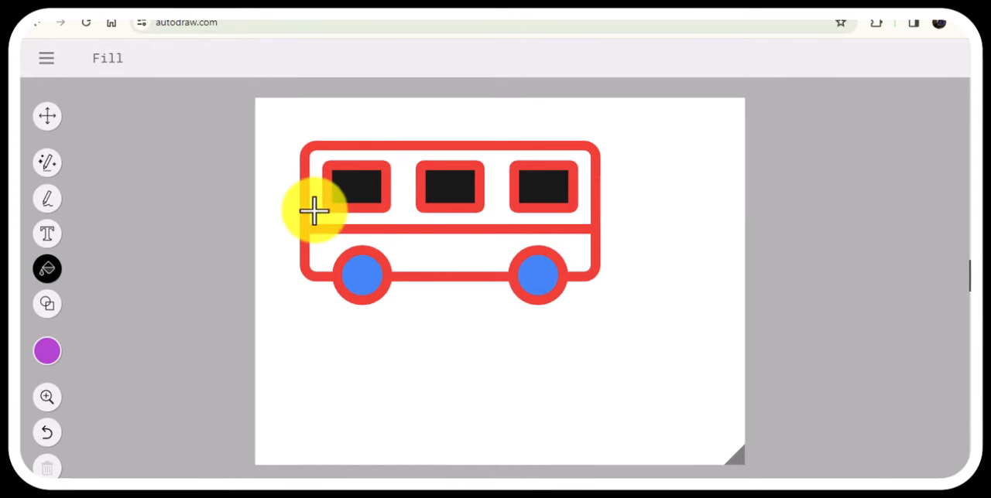
left_click(314, 208)
left_click(47, 353)
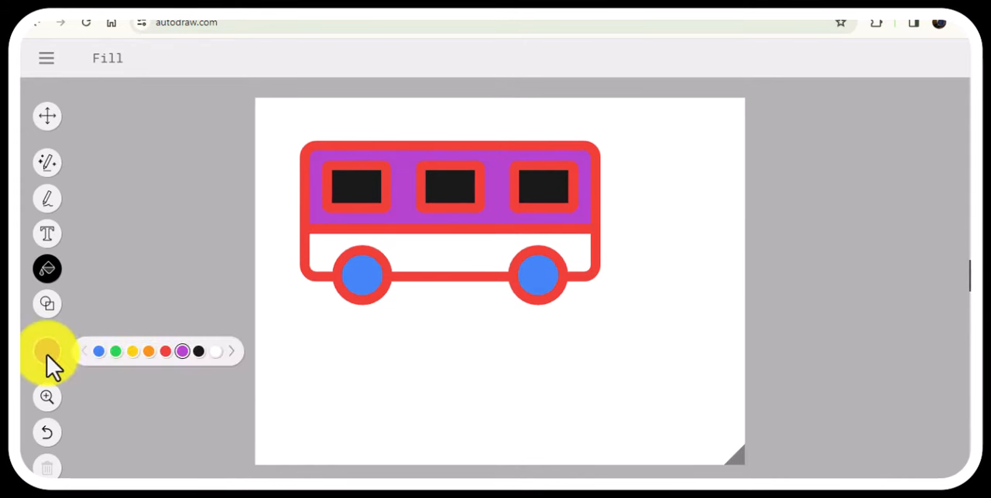
left_click(117, 353)
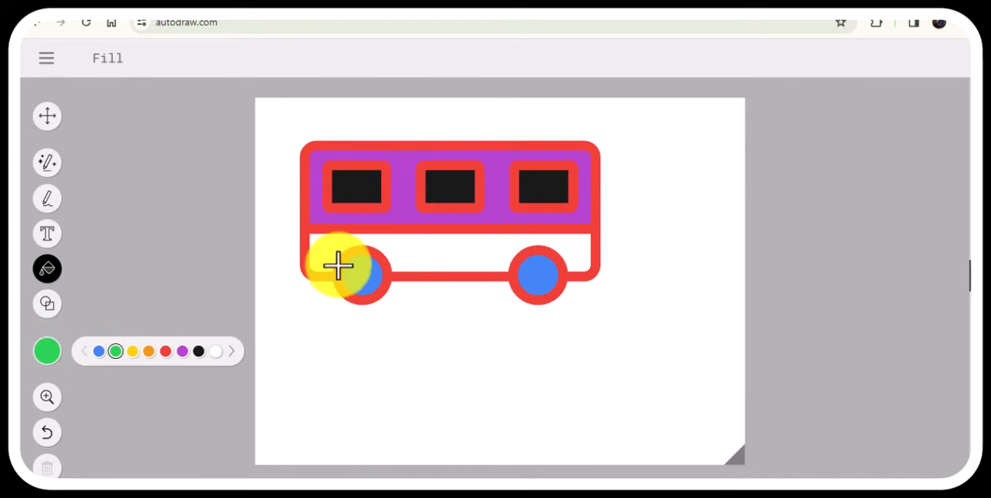
left_click(312, 245)
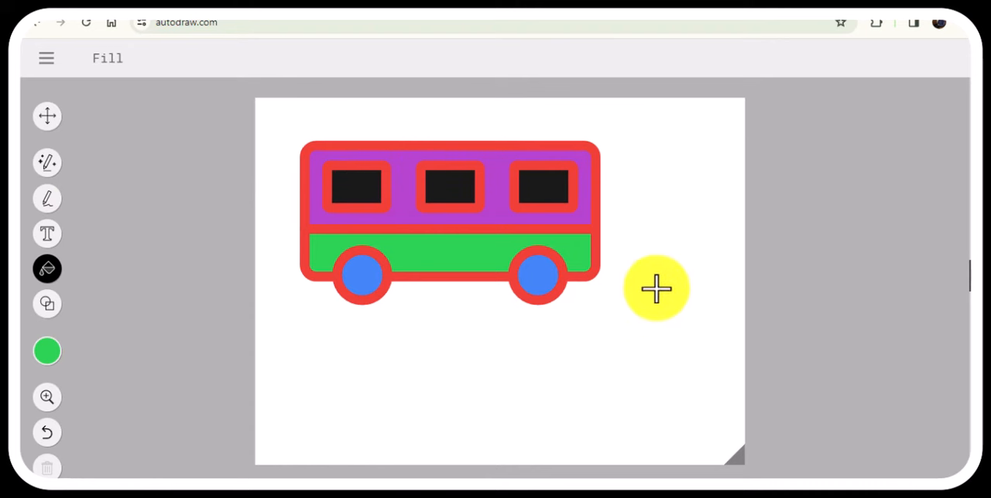
Sketch a rough green hand with the AutoDraw tool below the bus and replace it with the suggested raised fist drawing.
left_click(47, 163)
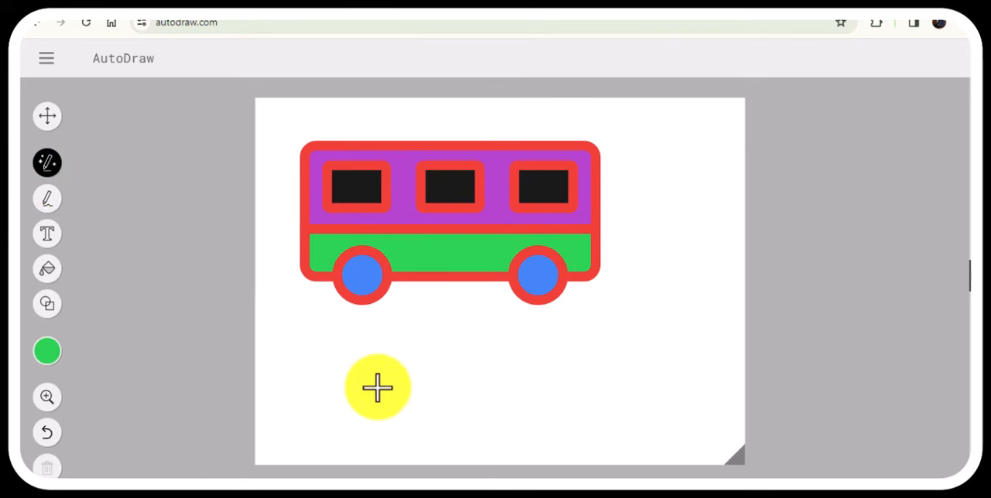
mouse_move(374, 383)
left_mouse_down()
mouse_move(417, 347)
mouse_move(443, 387)
mouse_move(390, 400)
mouse_move(372, 379)
mouse_move(385, 376)
left_mouse_up()
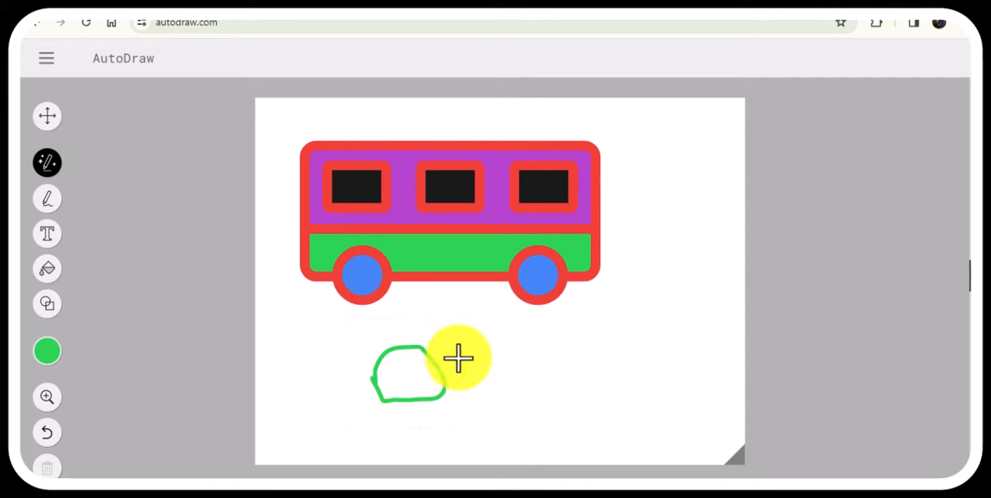
left_click_drag(491, 351, 577, 351)
left_click_drag(596, 322, 650, 296)
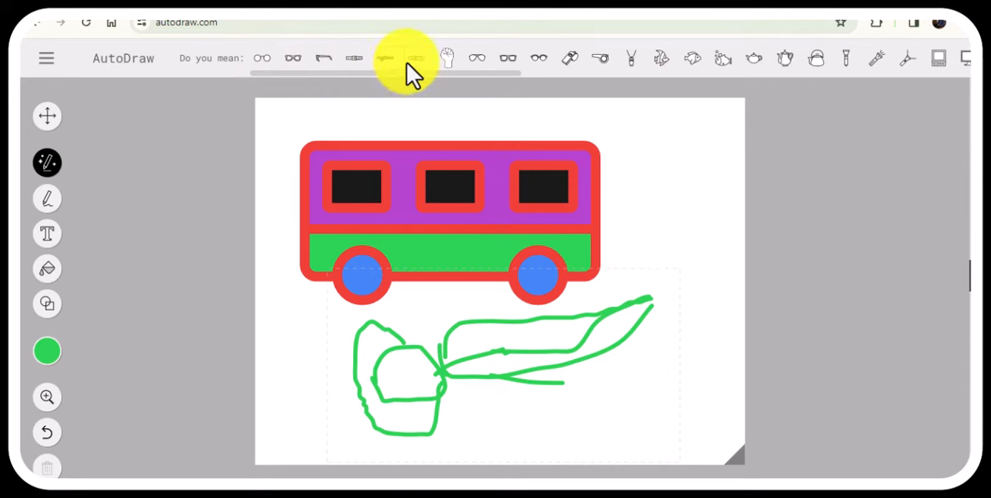
left_click(448, 60)
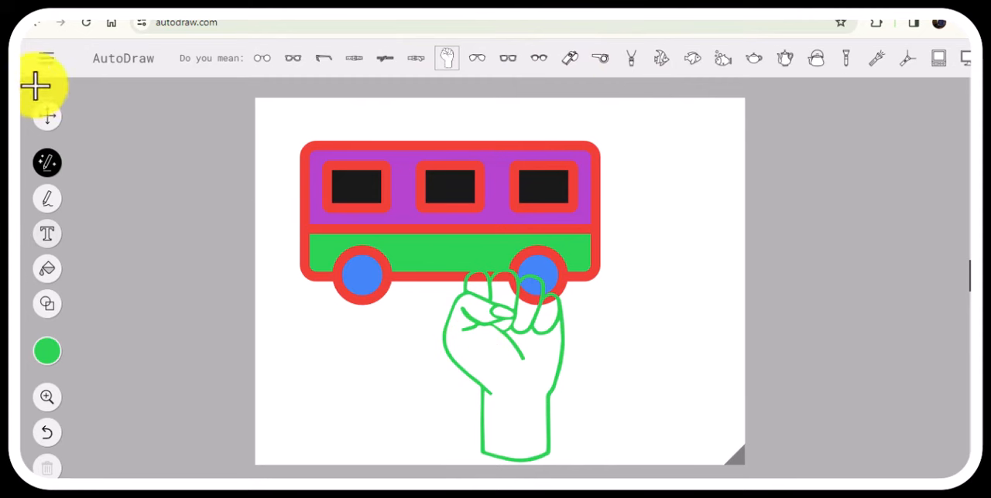
Move the green fist off the bus's rear wheel into the empty space beside the bus.
left_click(46, 117)
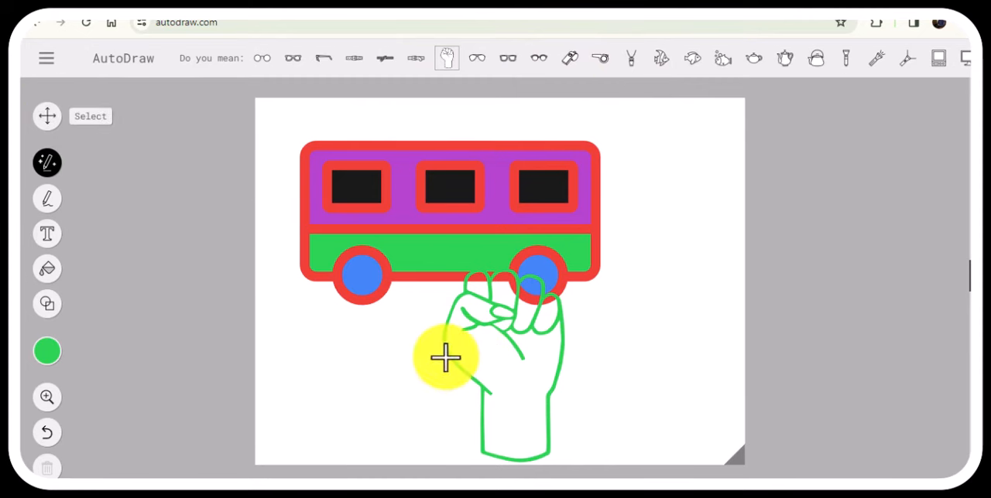
left_click(564, 352)
mouse_move(564, 352)
left_mouse_down()
mouse_move(560, 345)
mouse_move(599, 360)
mouse_move(660, 253)
mouse_move(673, 187)
mouse_move(653, 225)
left_mouse_up()
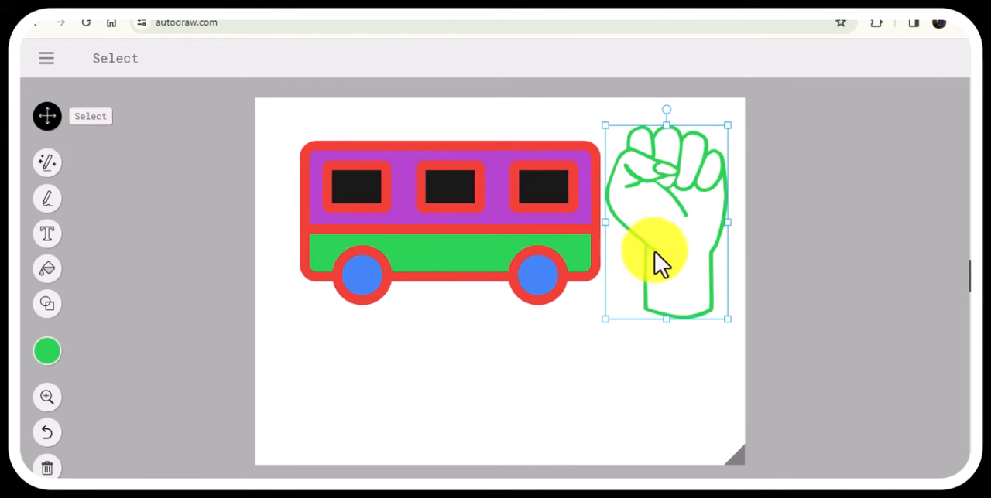
Move the bus toward the canvas's upper-left corner, shrink it slightly and tilt it a little counterclockwise.
left_click(346, 229)
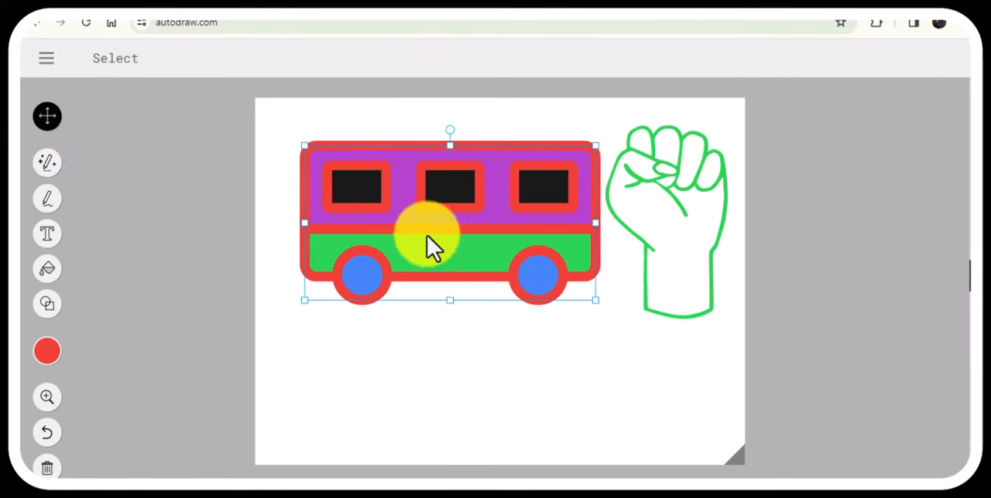
left_click_drag(427, 236, 420, 234)
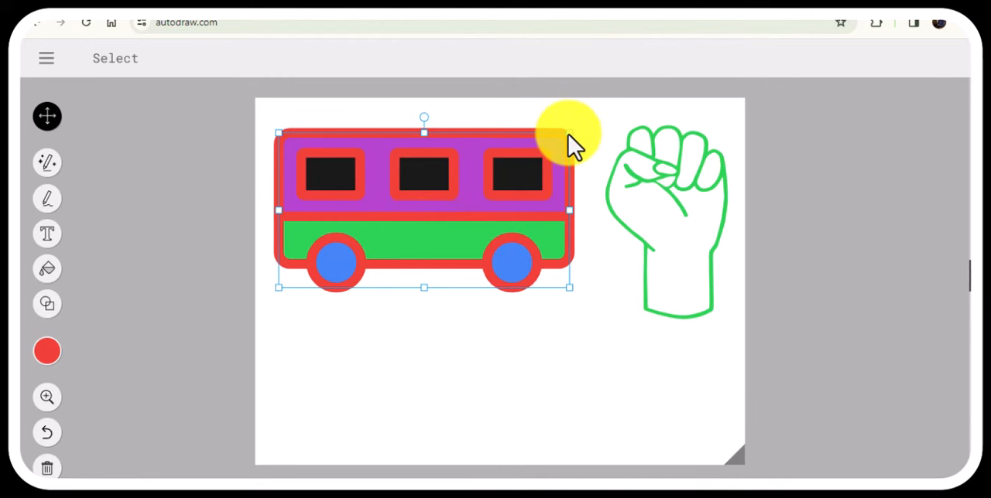
left_click_drag(565, 135, 563, 159)
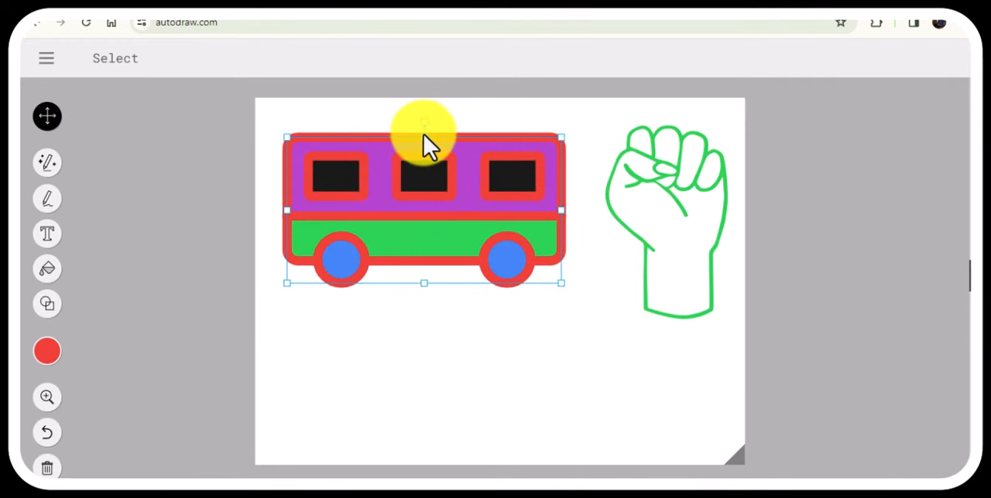
mouse_move(425, 124)
left_mouse_down()
mouse_move(436, 126)
mouse_move(441, 161)
mouse_move(420, 123)
mouse_move(405, 121)
mouse_move(421, 126)
left_mouse_up()
mouse_move(449, 212)
left_mouse_down()
mouse_move(409, 209)
mouse_move(440, 205)
left_mouse_up()
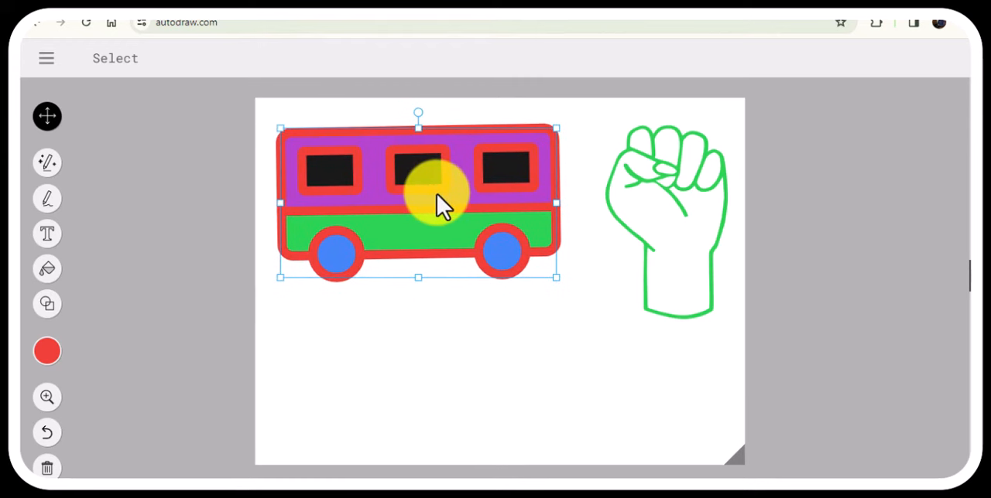
Shrink the fist to about three quarters of its size and place it near the canvas's upper edge beside the bus.
left_click(655, 241)
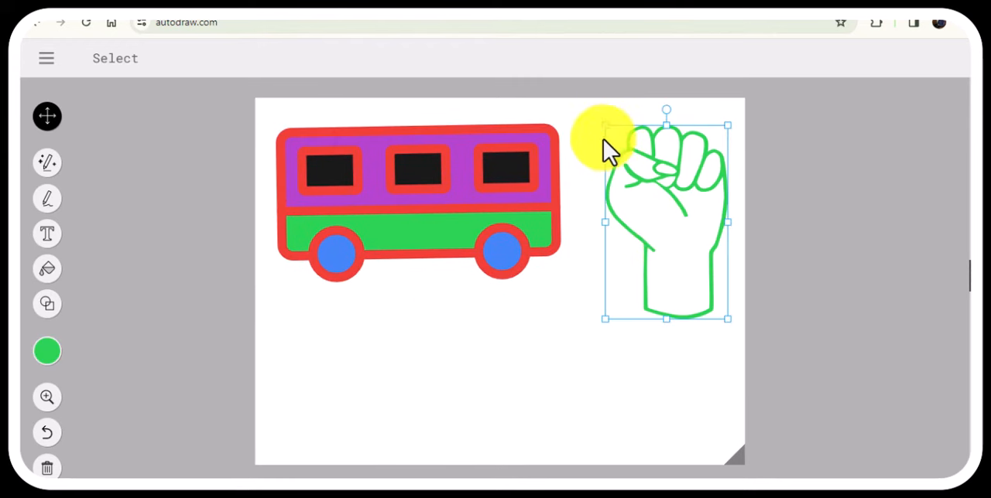
left_click_drag(605, 125, 619, 151)
left_click_drag(683, 239, 656, 209)
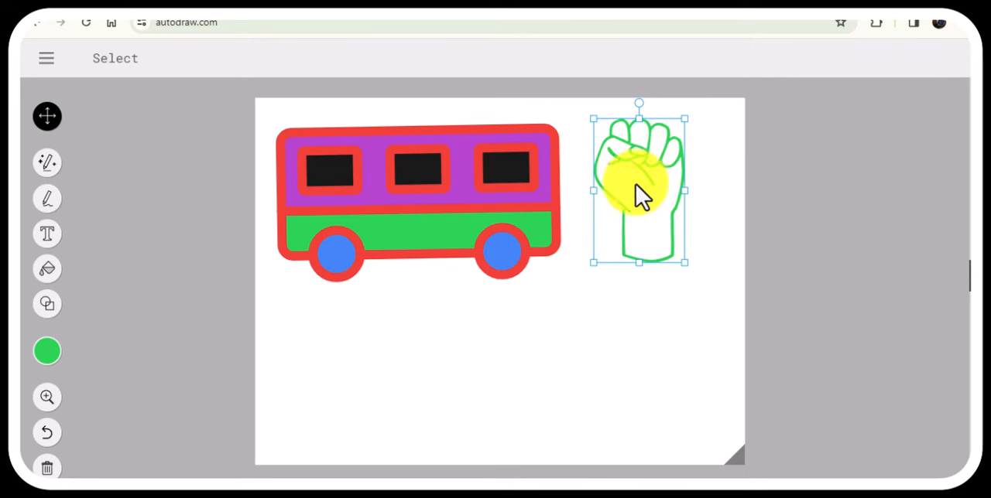
Recolour the fist's outline purple and fill its palm, wrist and fingers with light orange.
left_click(50, 362)
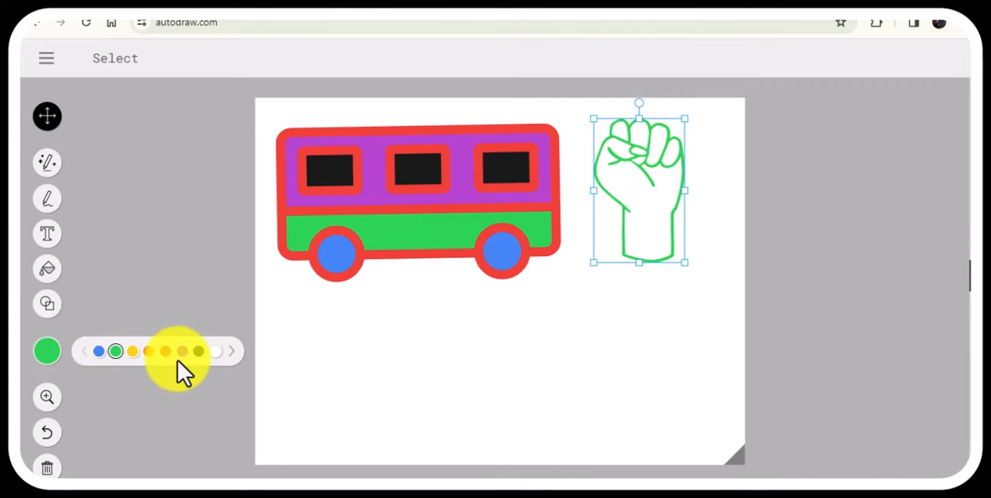
left_click(181, 353)
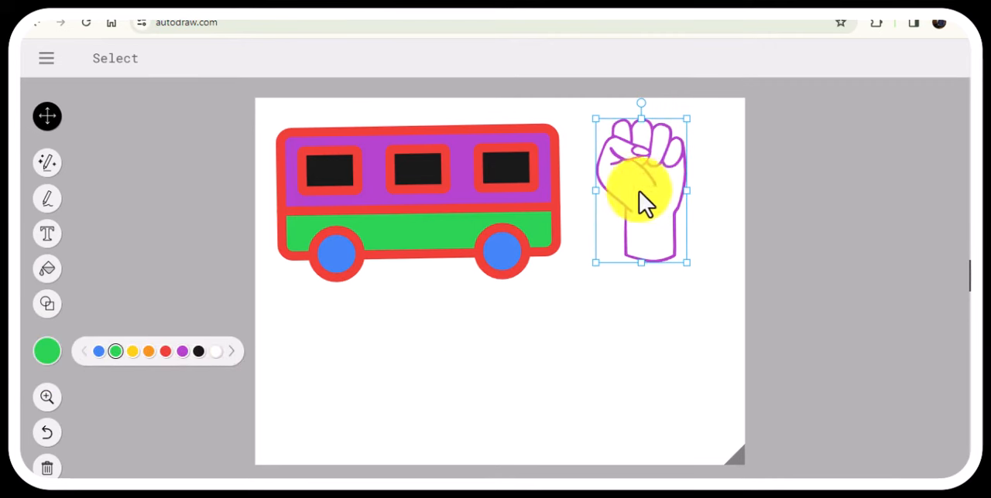
left_click(49, 273)
left_click(47, 353)
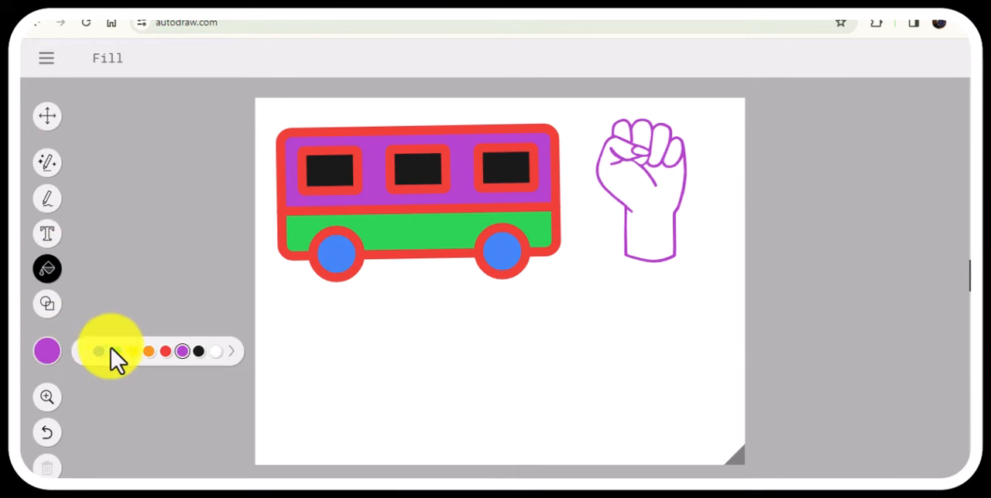
left_click(167, 352)
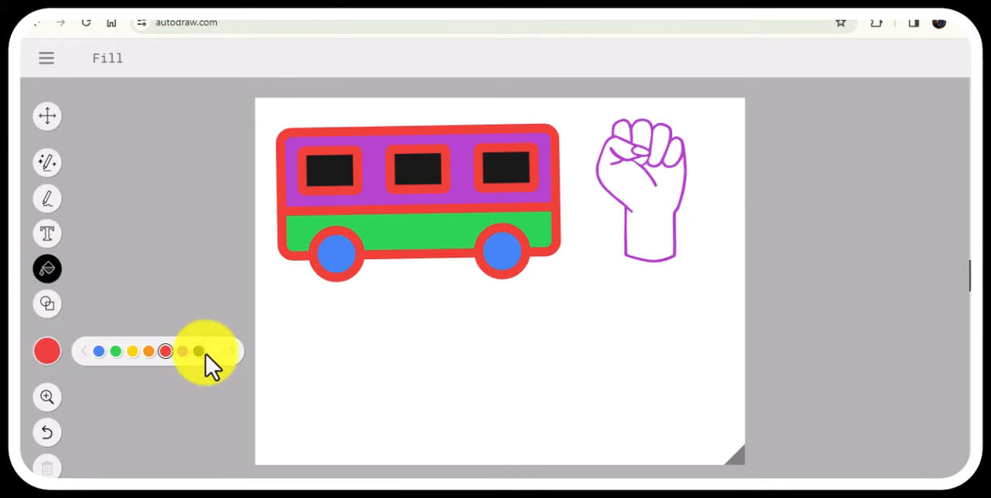
left_click(231, 351)
left_click(230, 352)
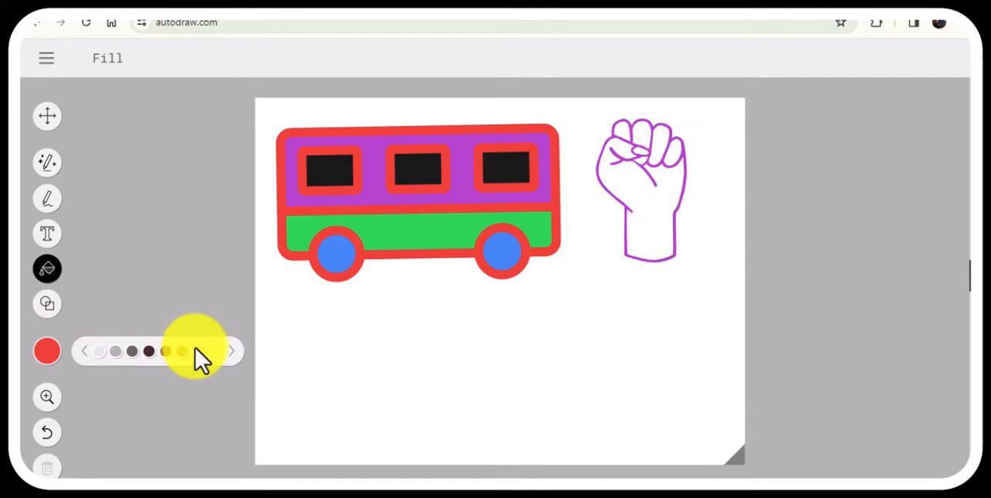
left_click(199, 352)
left_click(650, 210)
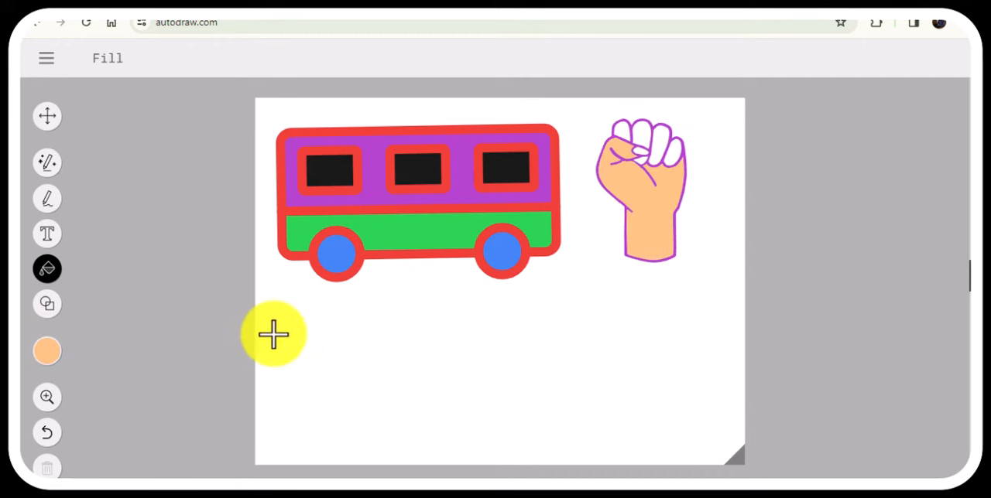
left_click(654, 154)
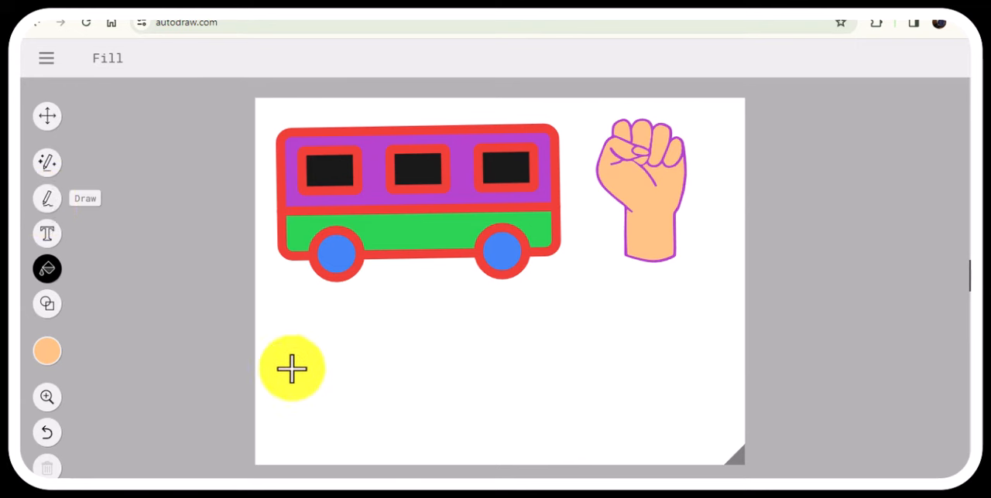
Try a light orange canvas background with triangle outlines drawn over it, and undo both.
left_click(397, 381)
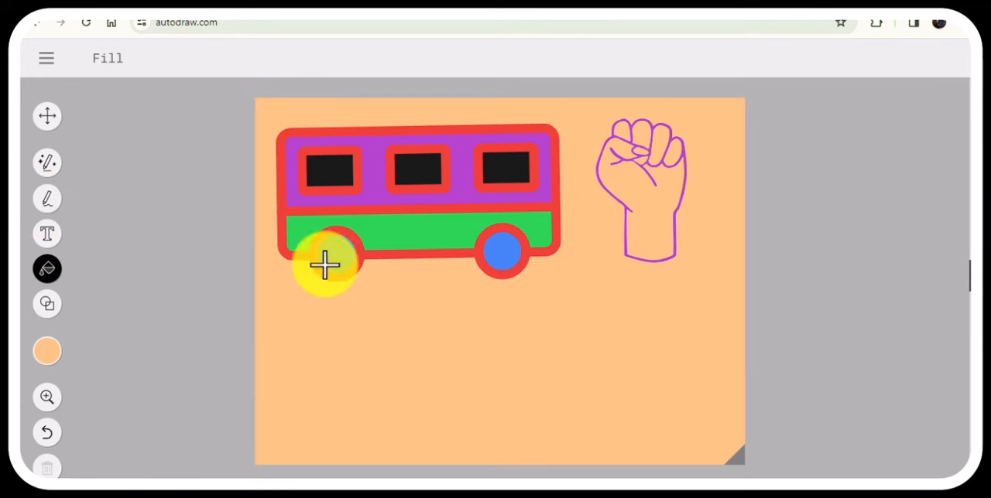
left_click(44, 306)
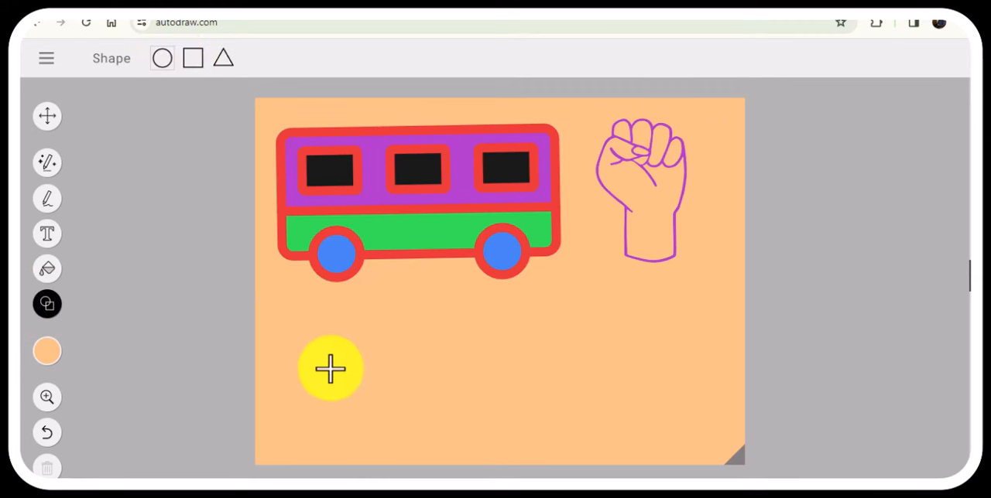
left_click(222, 60)
left_click_drag(329, 335, 419, 386)
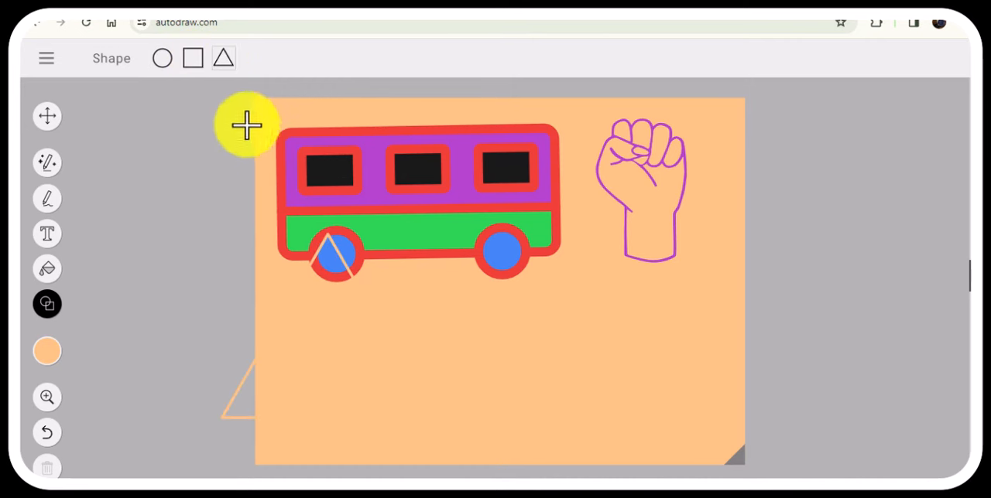
left_click_drag(479, 390, 529, 401)
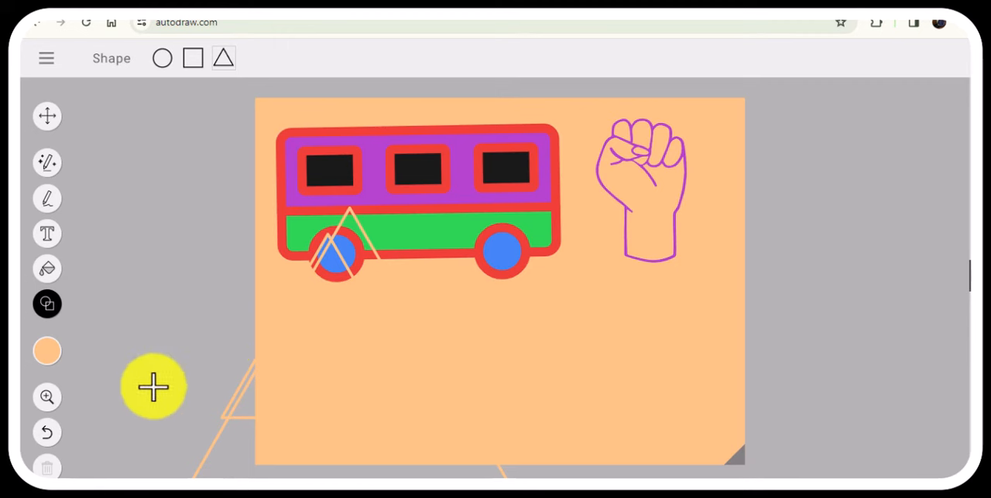
left_click(48, 433)
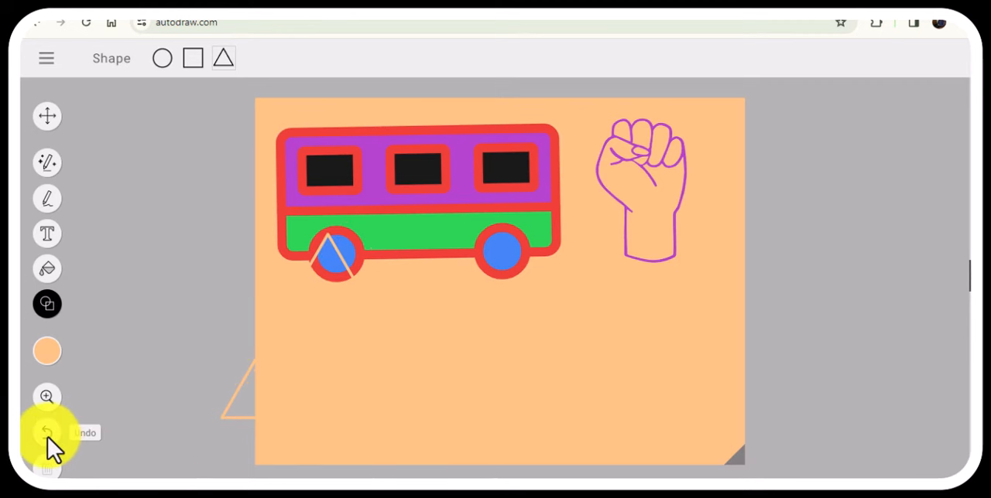
left_click(48, 433)
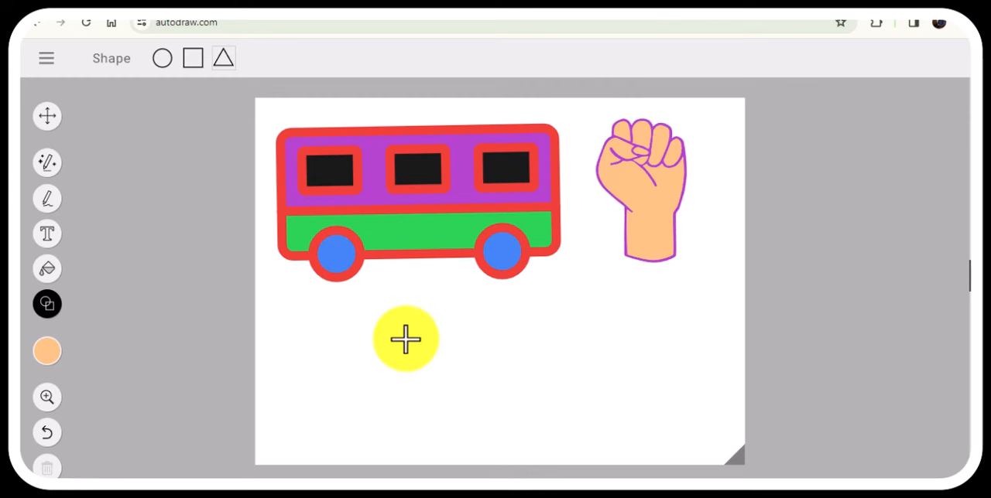
Add the text "AI ToolS In Kannada" in blue on the empty canvas area below the bus.
left_click(47, 235)
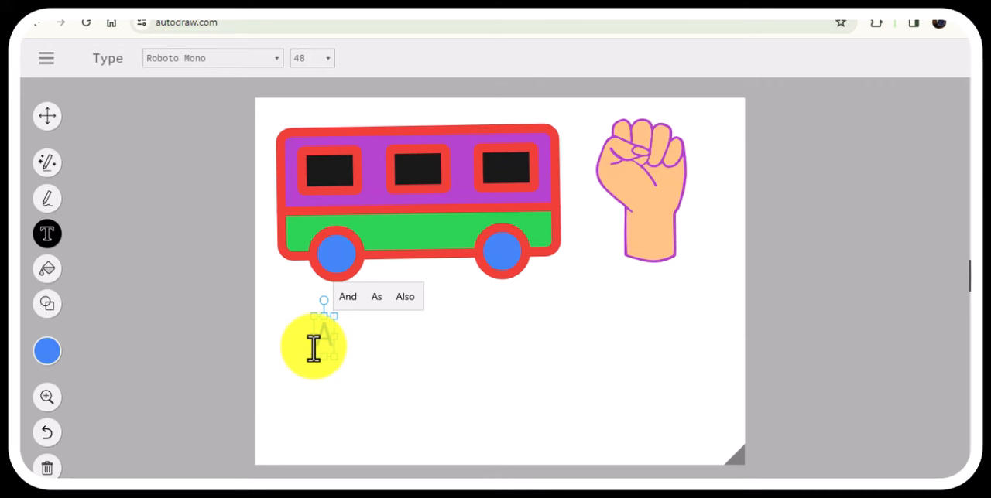
type("I")
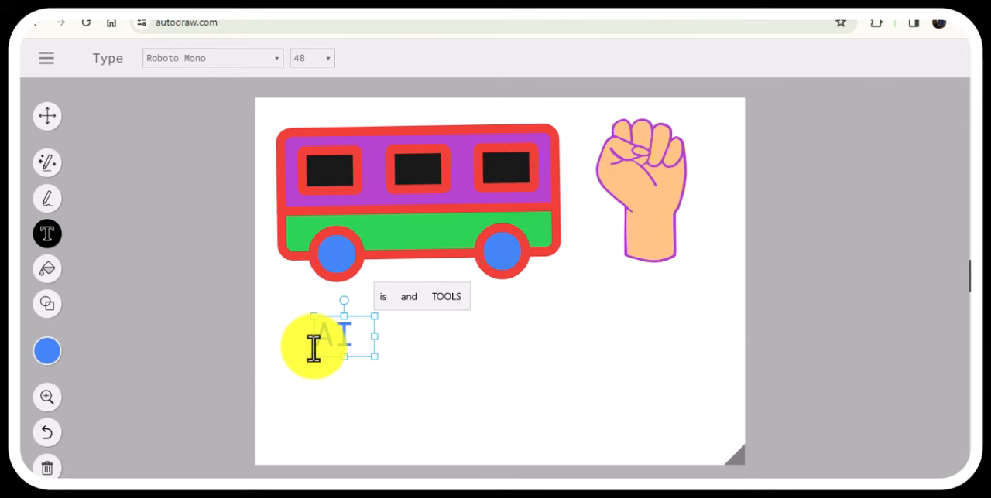
type(" Tool")
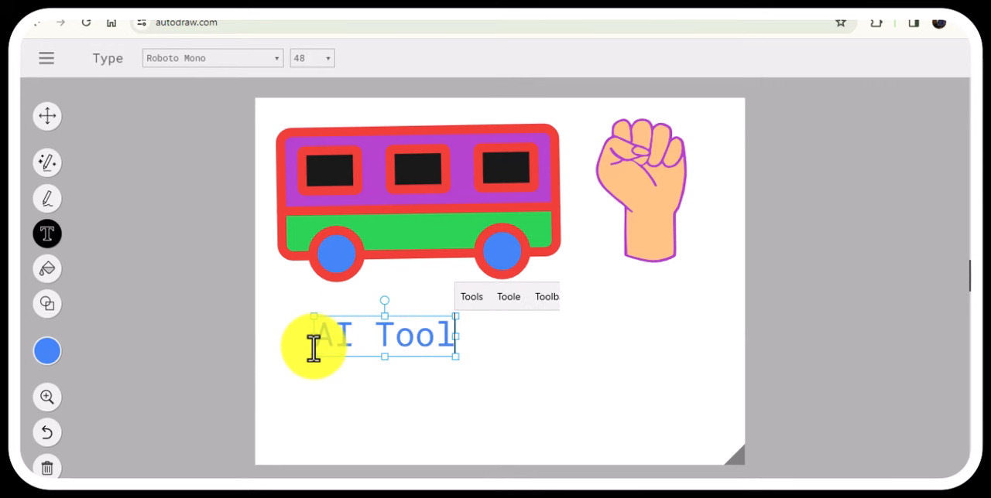
type("S")
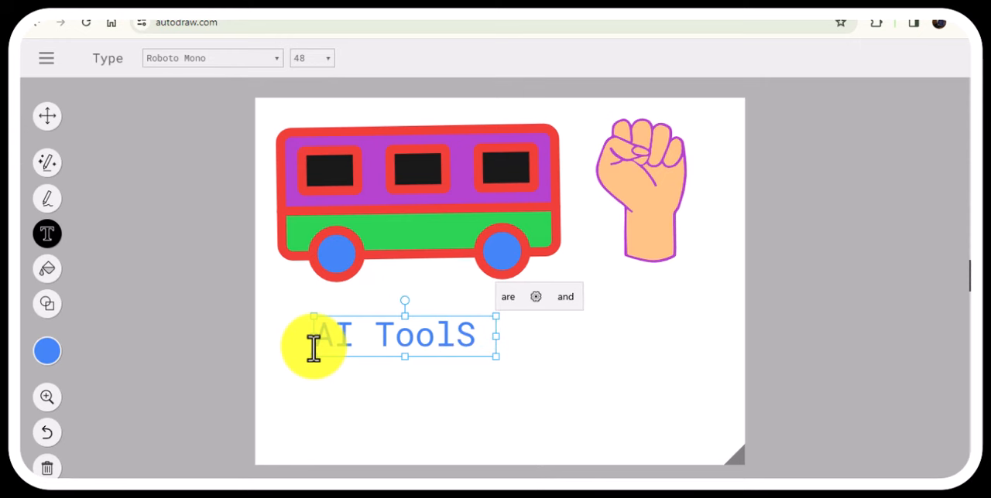
type(" In ")
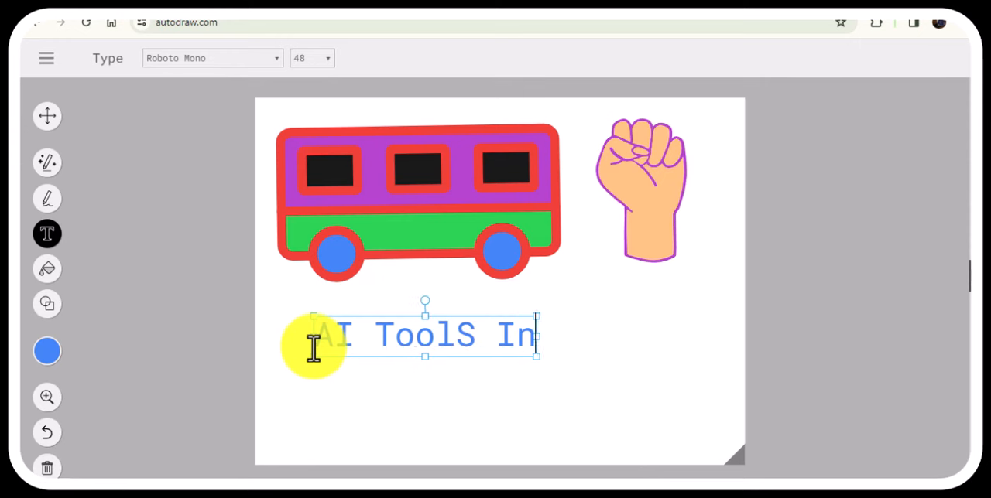
type("Ka")
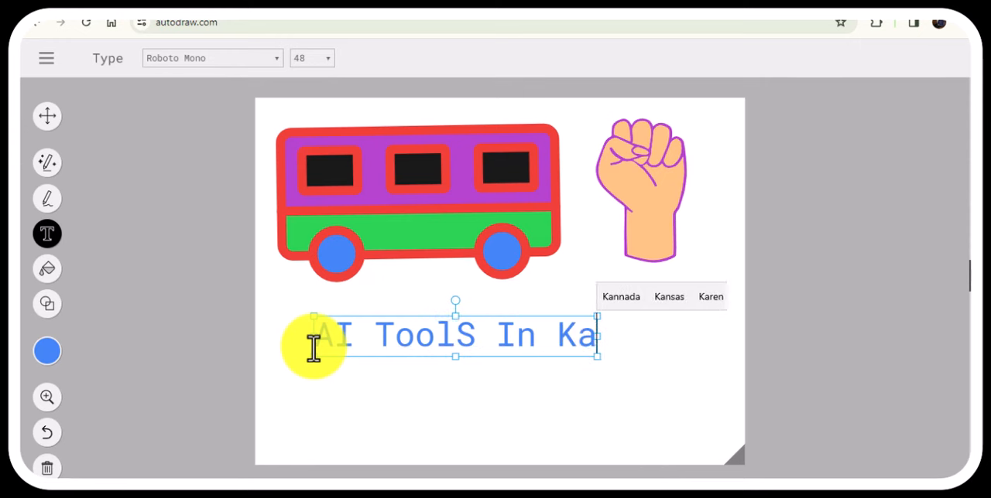
type("nnada")
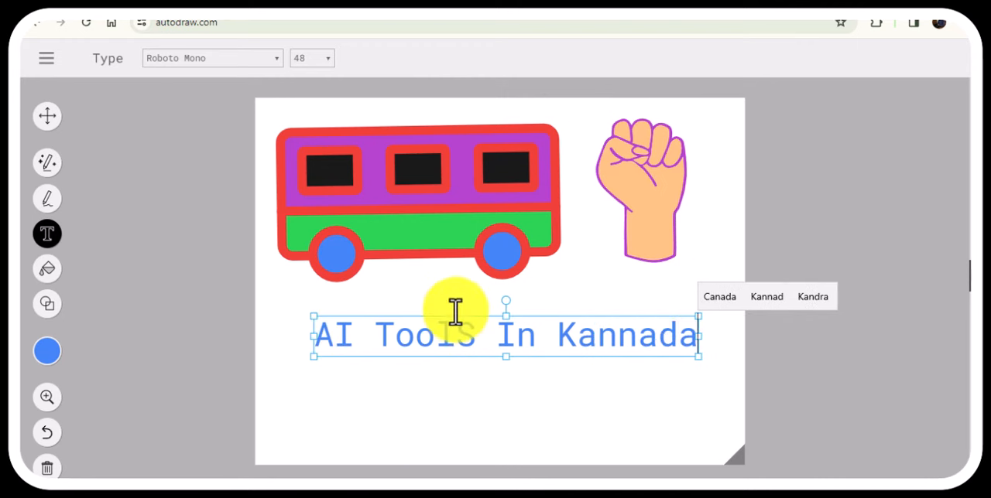
Set the caption's font to Bevan and its size to 32, after trying size 18.
left_click(276, 56)
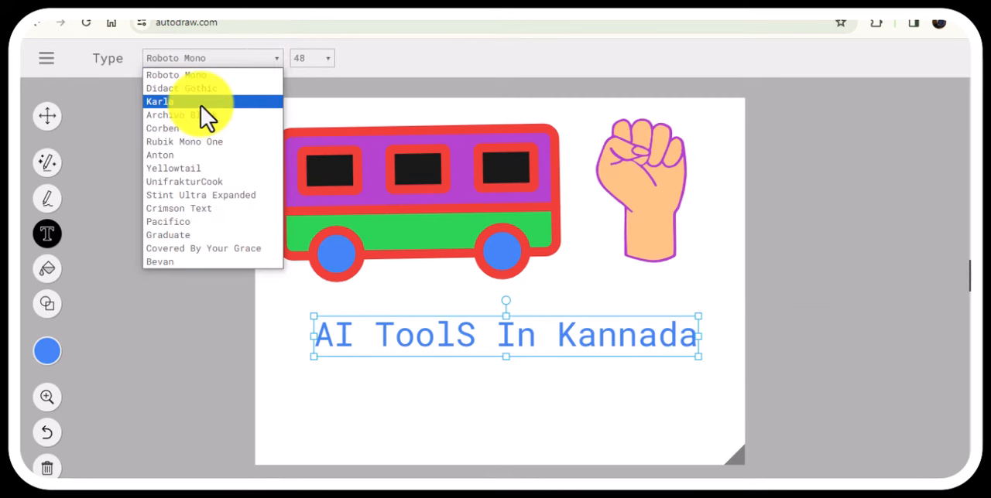
left_click(161, 264)
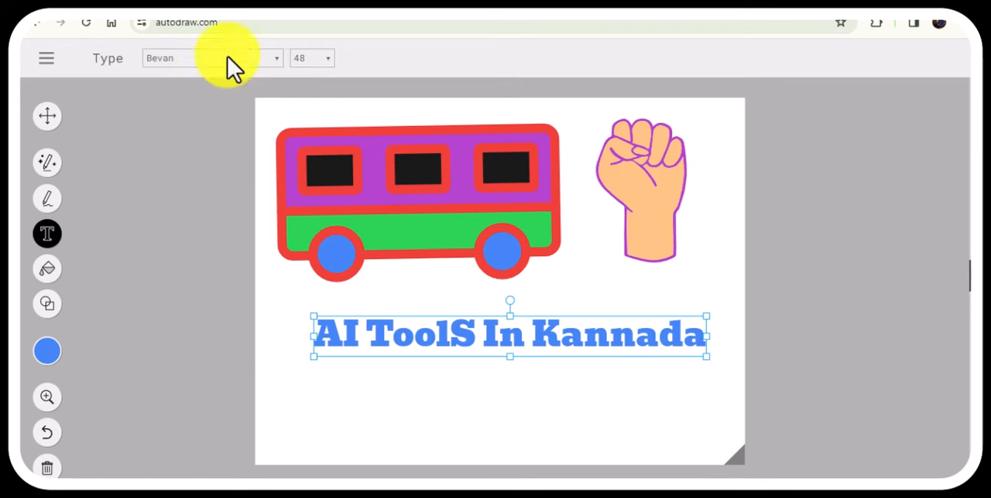
left_click(311, 60)
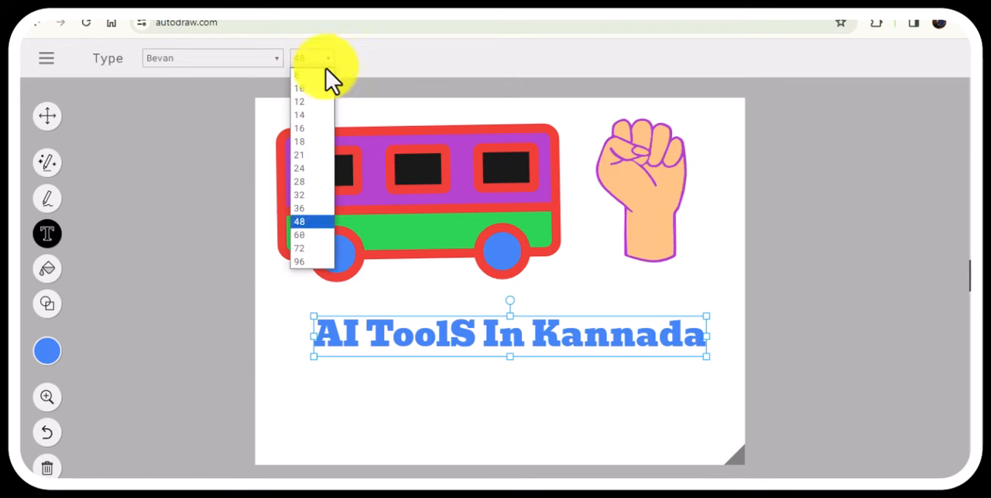
left_click(301, 142)
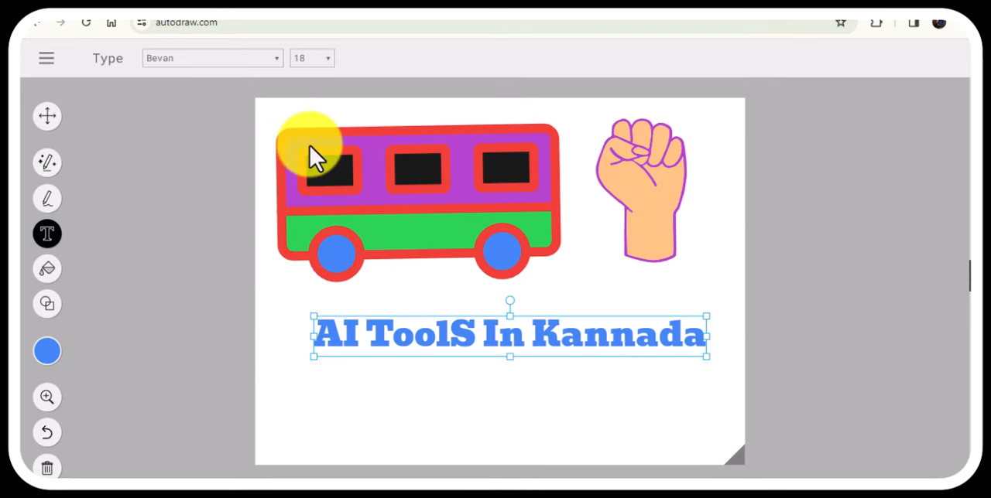
left_click(312, 62)
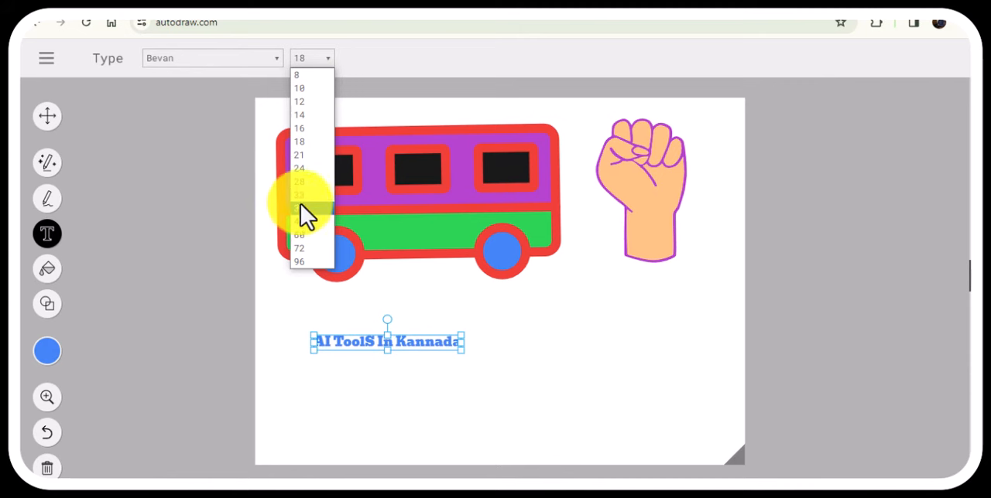
left_click(302, 196)
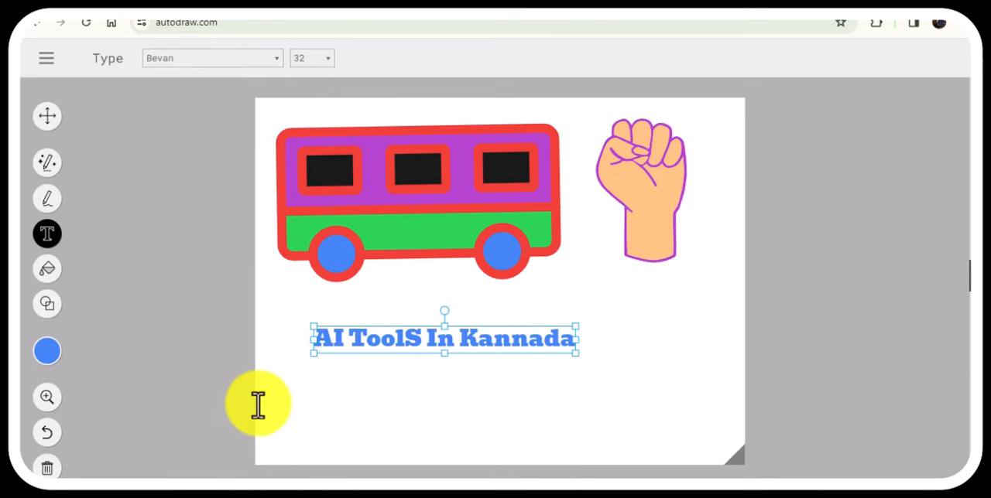
Try to recolour the caption below the bus, selecting all of its text.
left_click(47, 352)
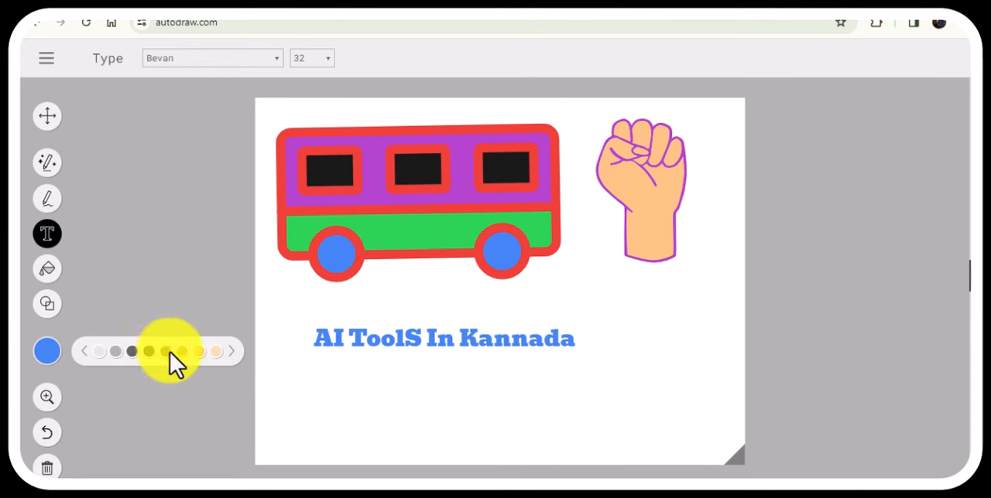
left_click(435, 344)
key("ctrl+a")
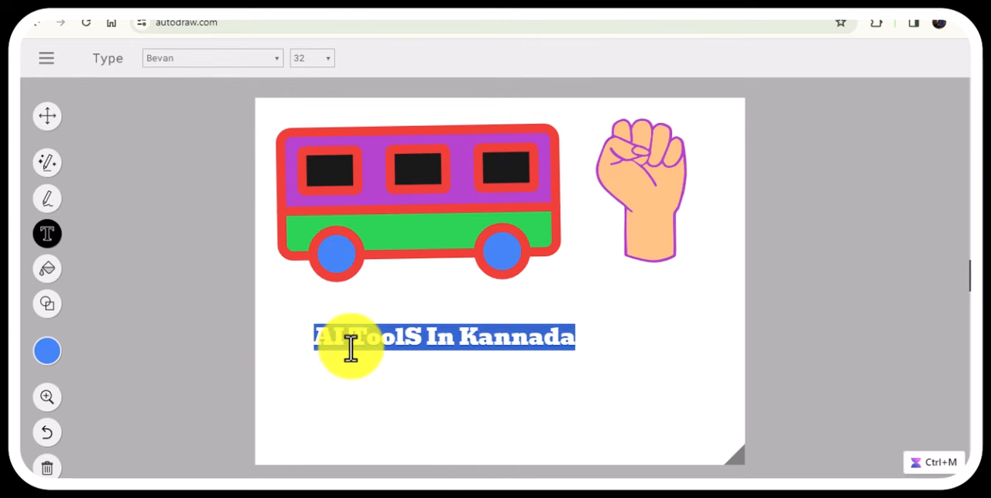
left_click(46, 351)
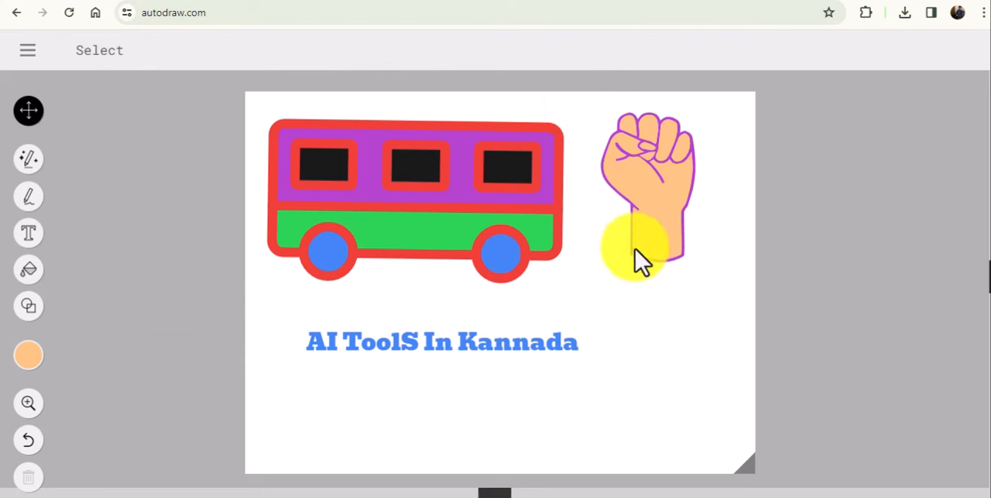
Download the finished drawing as a PNG image.
left_click(28, 51)
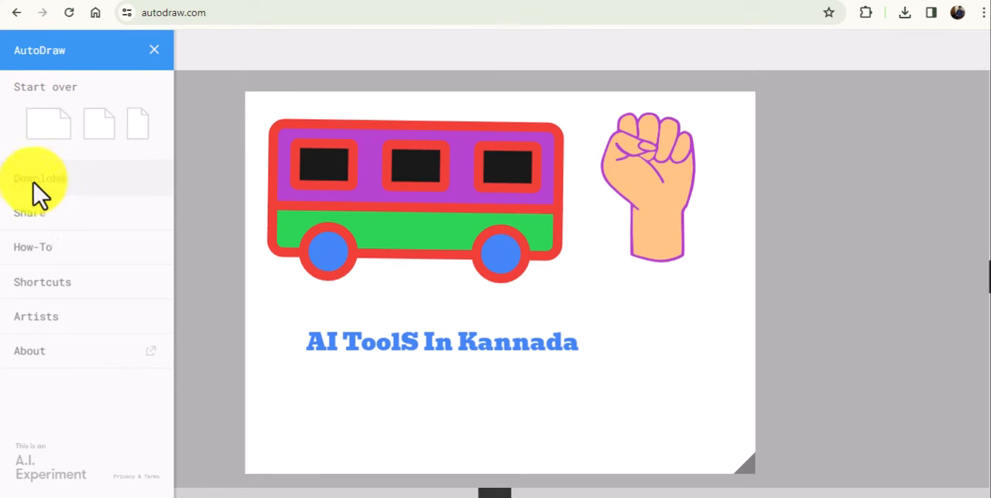
Check the image saving options for the bus and for the fist, and dismiss them without saving.
right_click(356, 176)
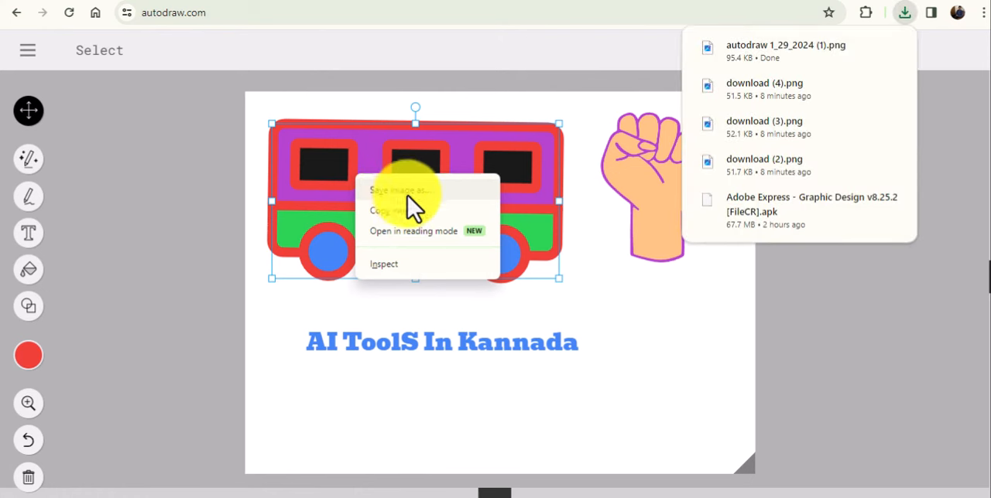
right_click(669, 331)
right_click(635, 217)
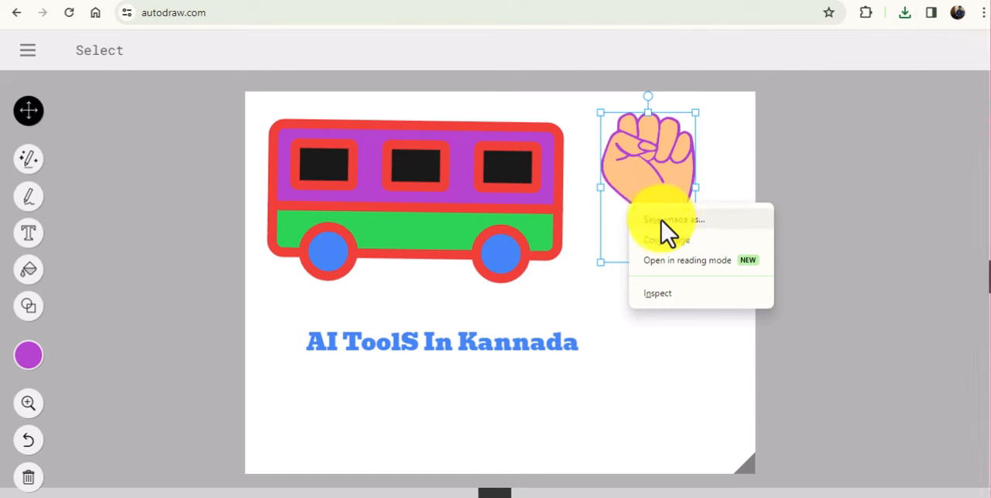
left_click(648, 387)
left_click(648, 387)
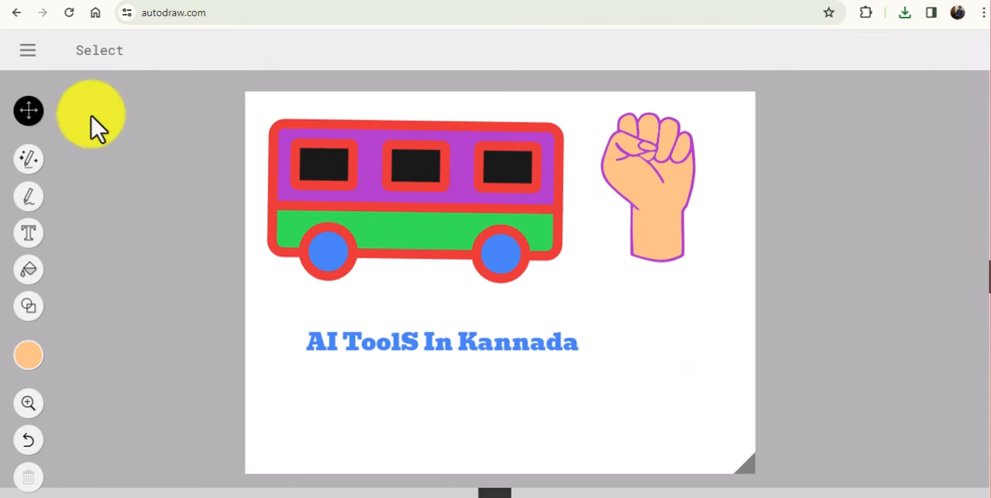
Open the downloaded drawing from the browser's downloads in the image viewer, examine it and close it.
left_click(28, 51)
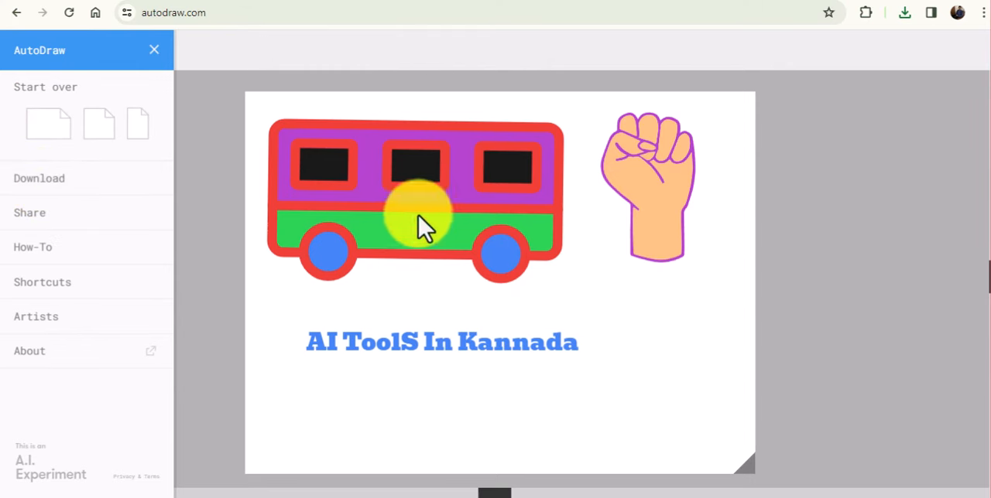
left_click(902, 14)
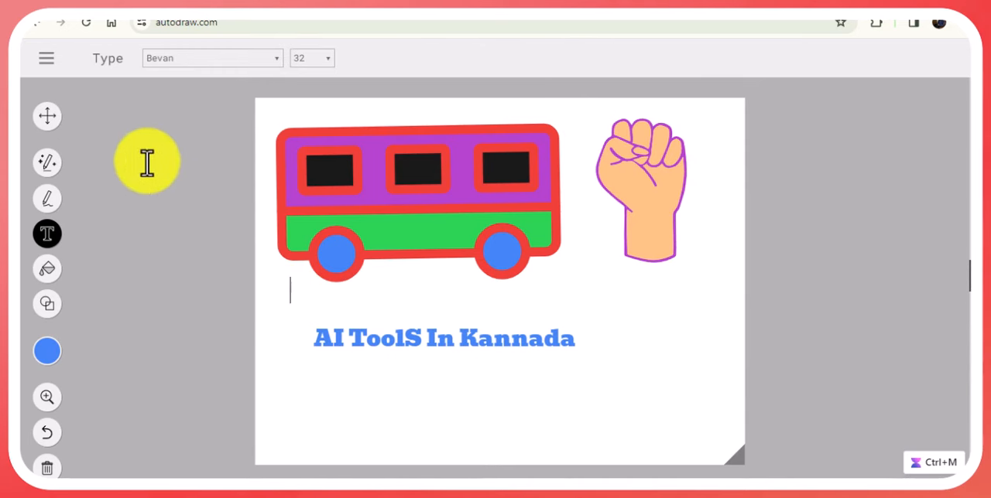
key("Escape")
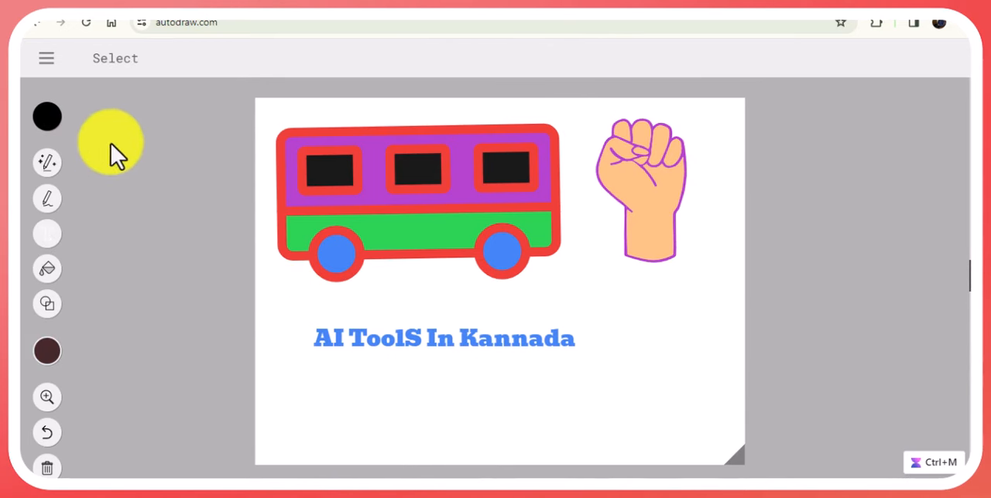